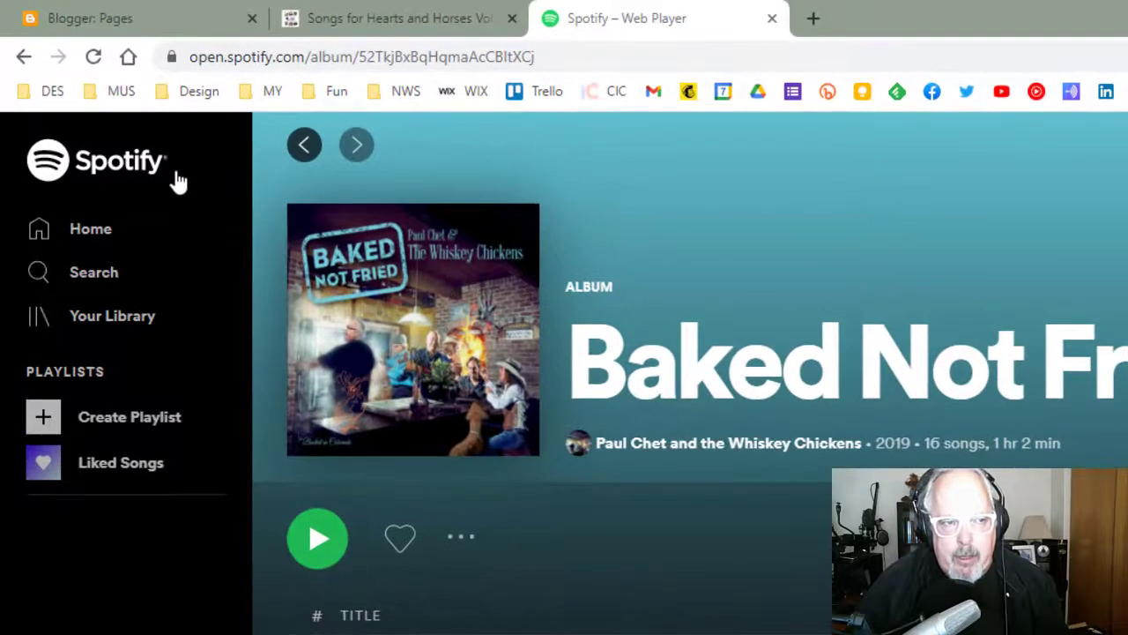
Glance over the Songs for Hearts and Horses and Baked Not Fried album tabs, then return to Blogger Pages.
click(78, 17)
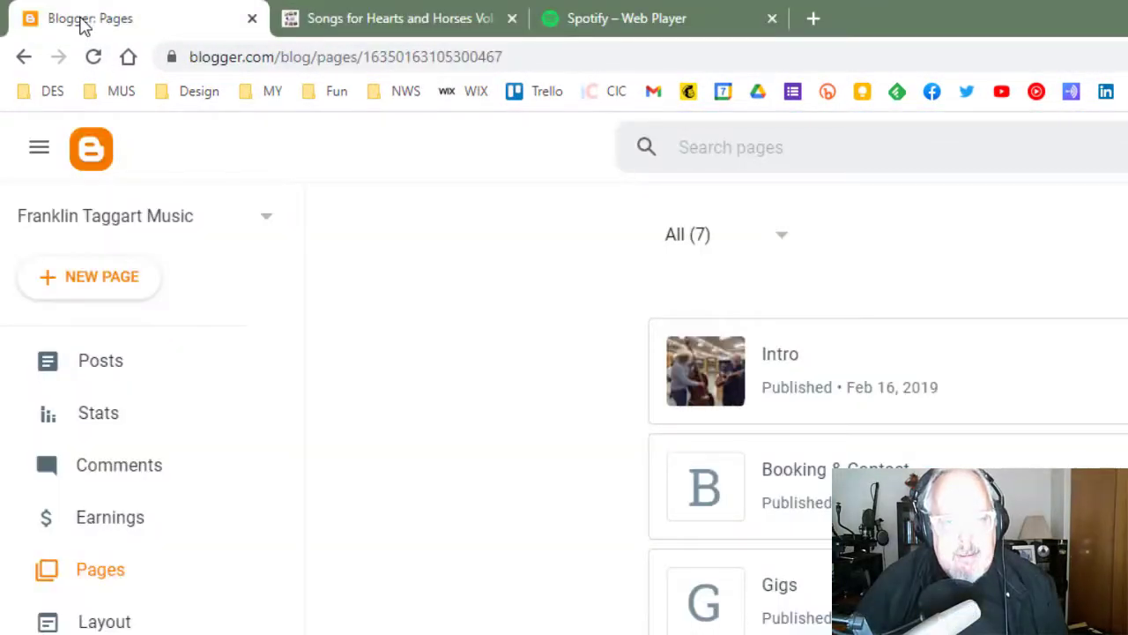
click(395, 19)
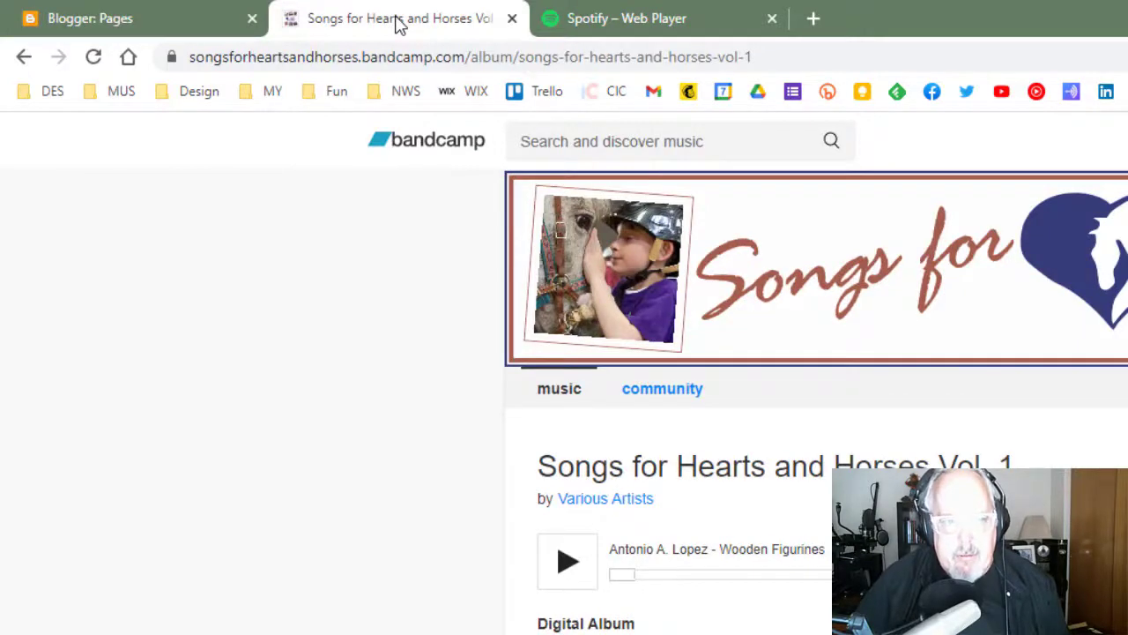
click(639, 26)
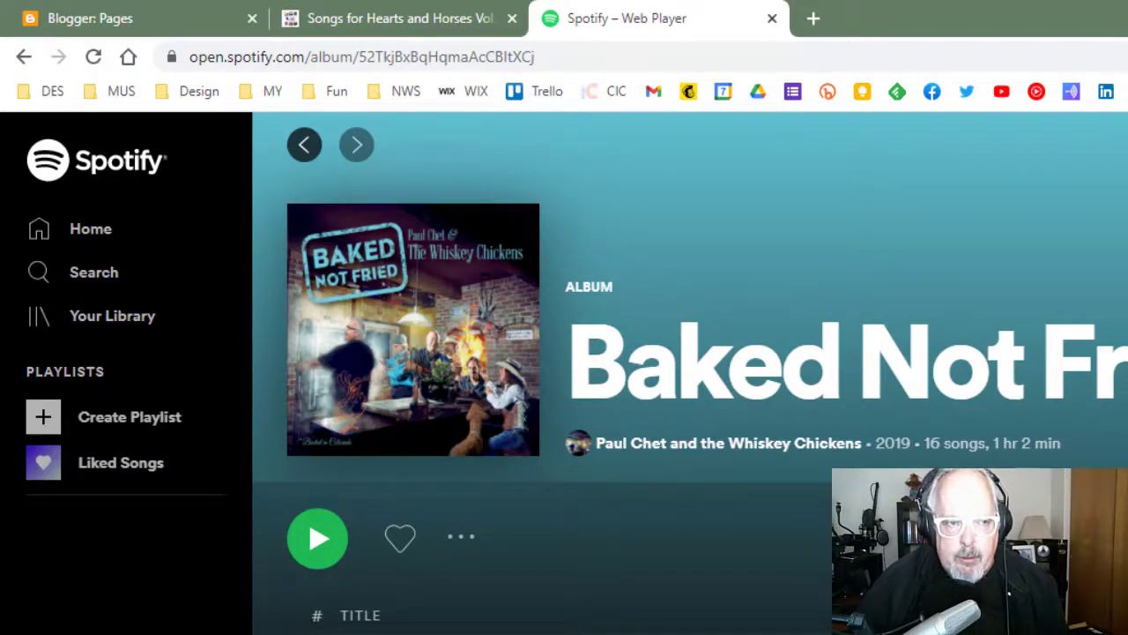
click(83, 19)
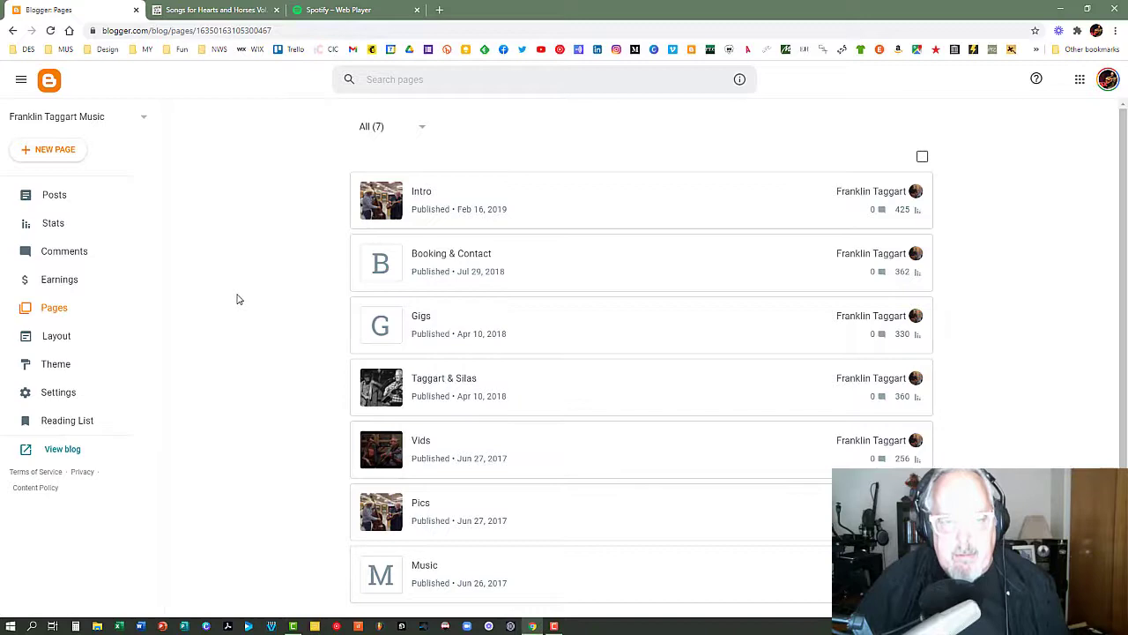
Open the Music page from the Pages list and look over its embedded players.
scroll(236, 299, down, 1)
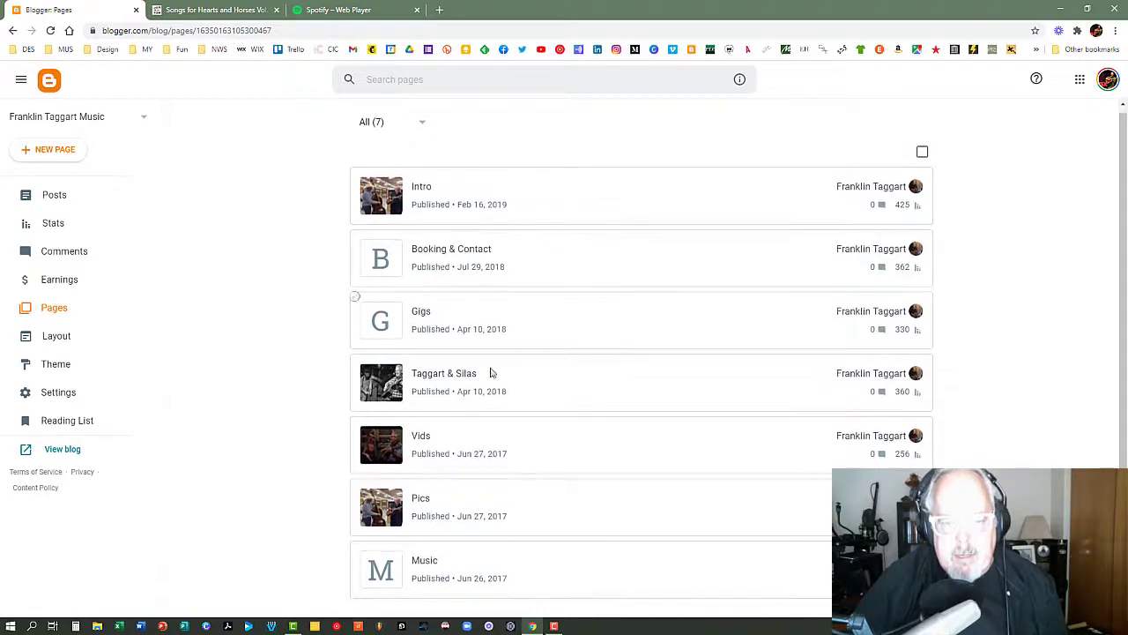
click(615, 574)
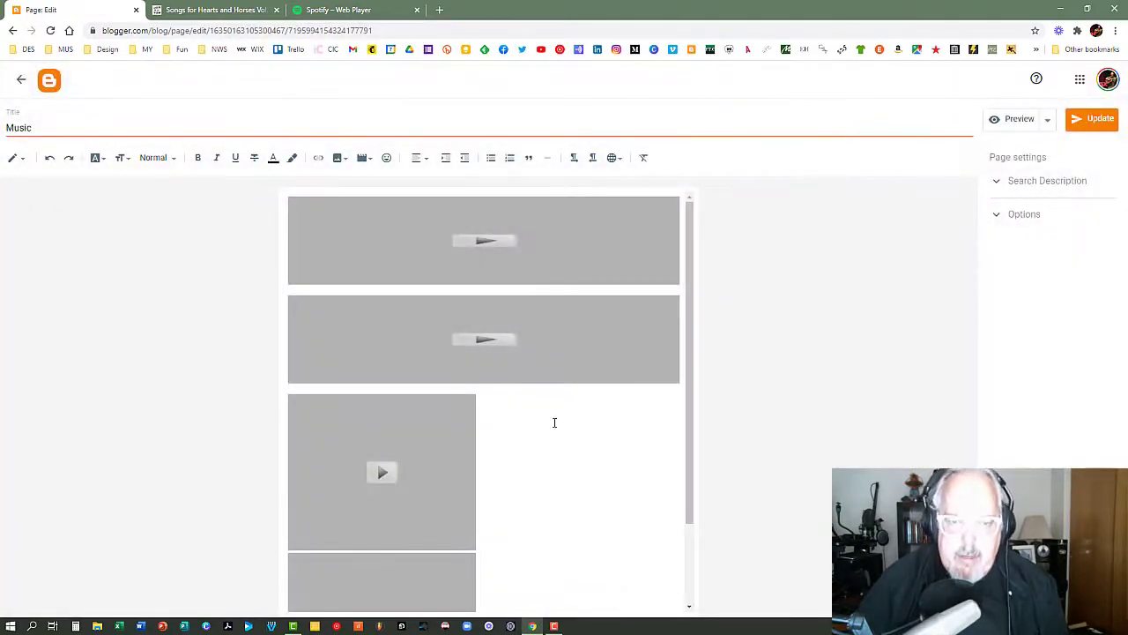
scroll(581, 386, down, 1)
scroll(582, 386, up, 1)
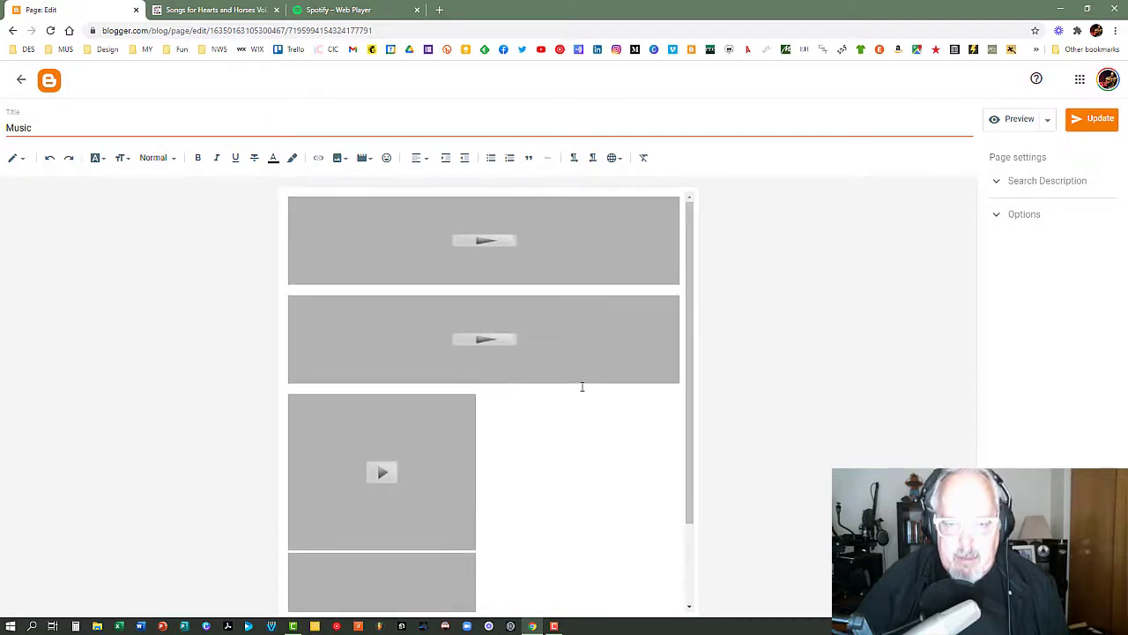
scroll(614, 414, down, 1)
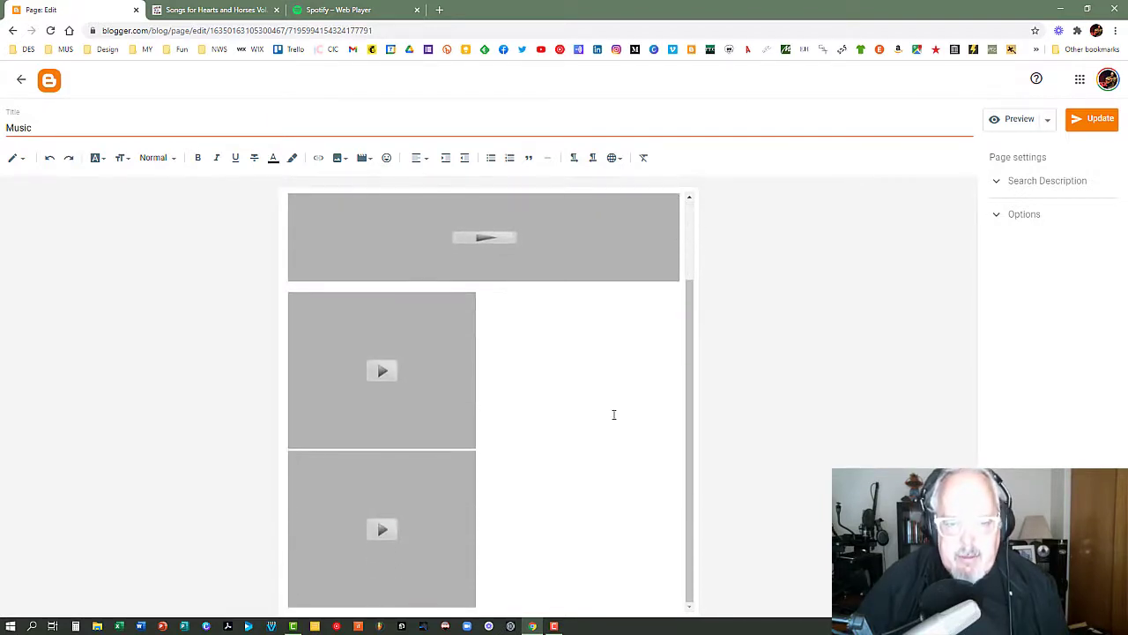
scroll(614, 415, up, 1)
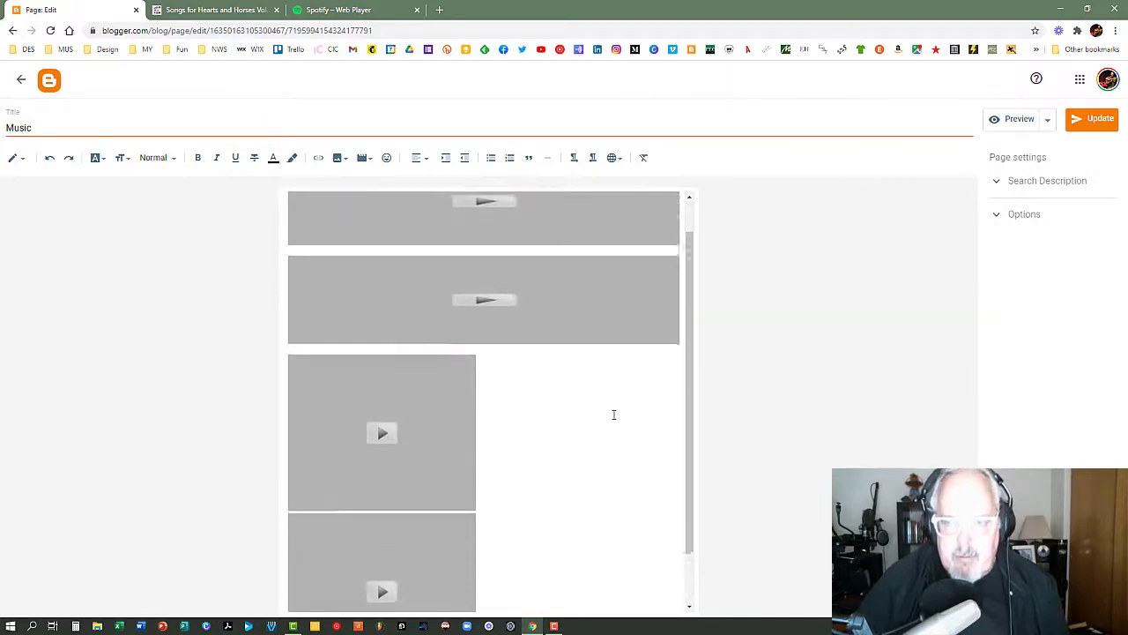
Preview the Music page, checking its two ReverbNation tracks and two Bandcamp album players.
click(1014, 120)
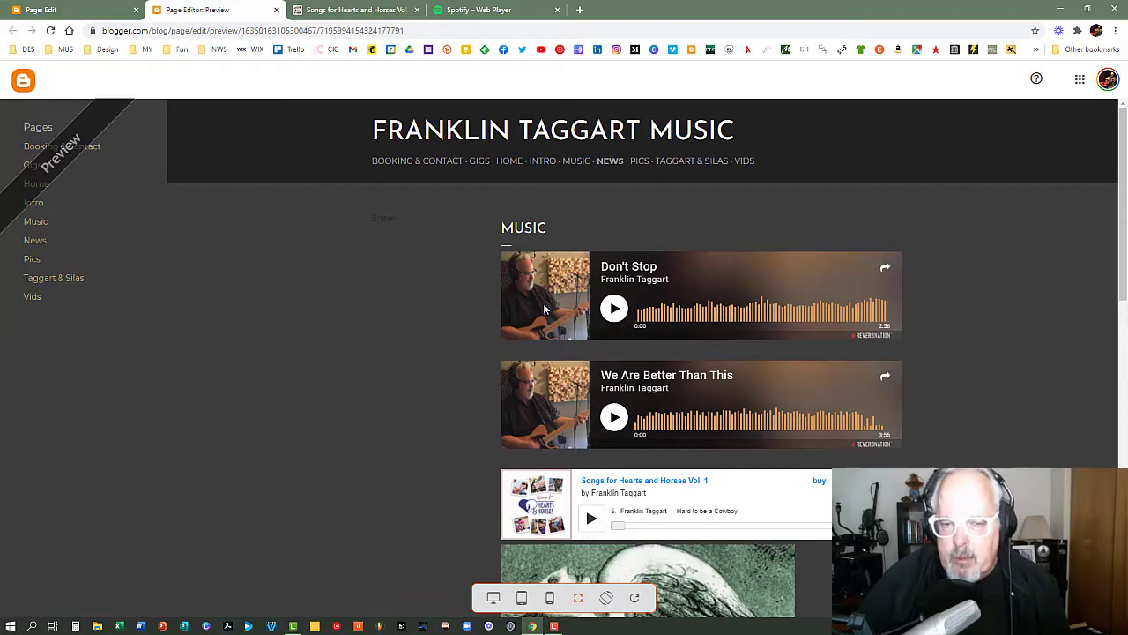
scroll(498, 361, down, 1)
scroll(497, 360, down, 2)
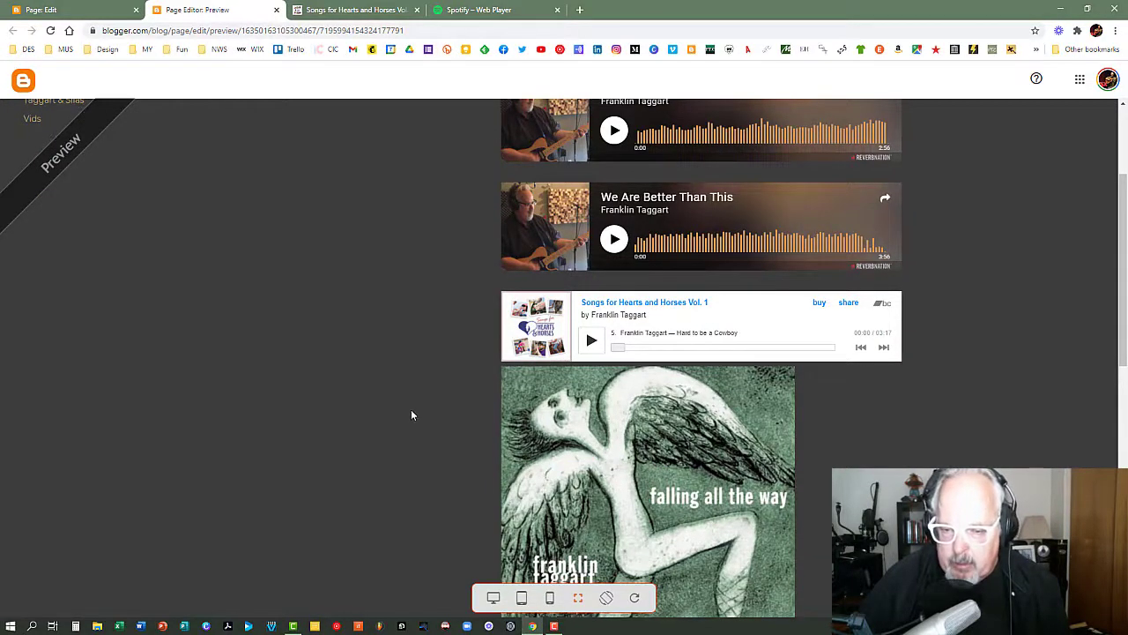
scroll(411, 414, down, 3)
scroll(409, 412, down, 2)
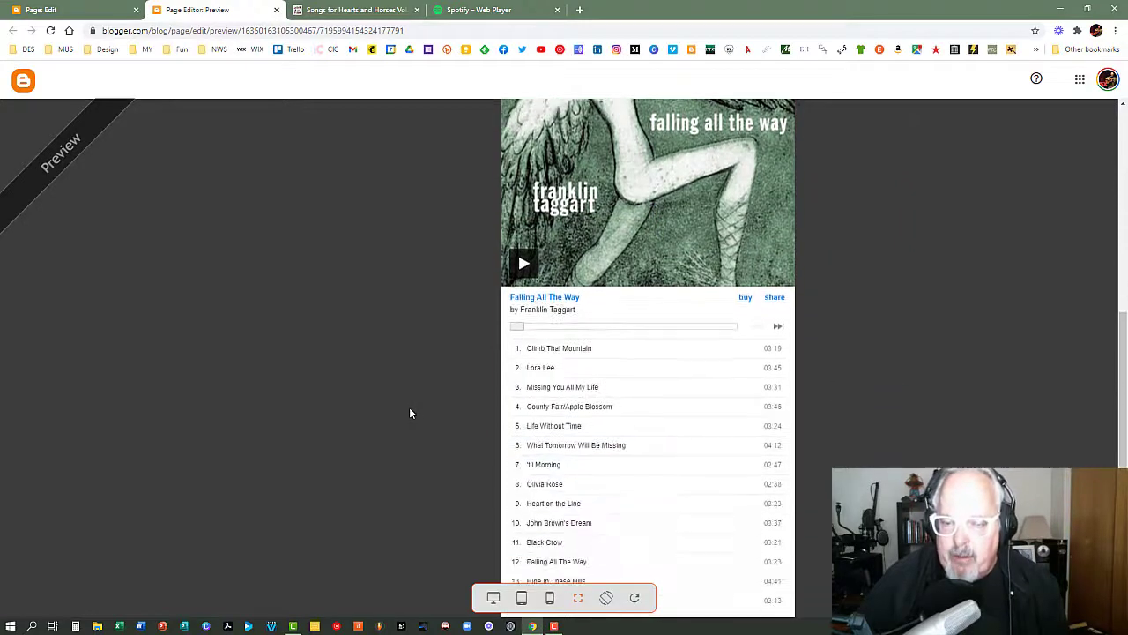
scroll(409, 412, down, 2)
scroll(409, 412, down, 2)
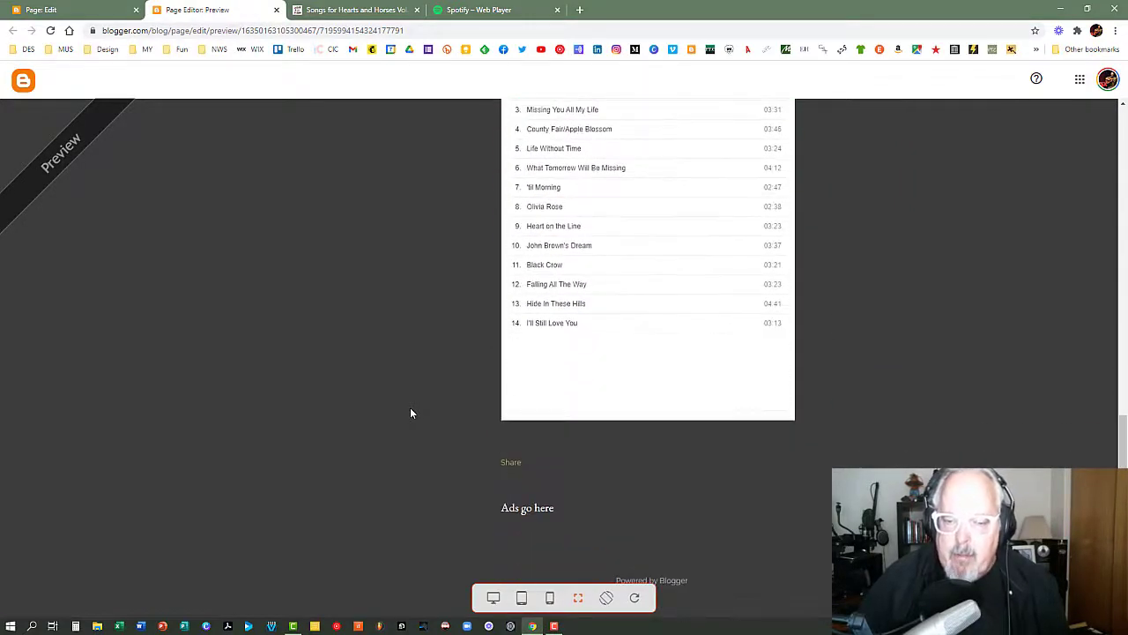
scroll(410, 413, up, 6)
scroll(410, 412, up, 6)
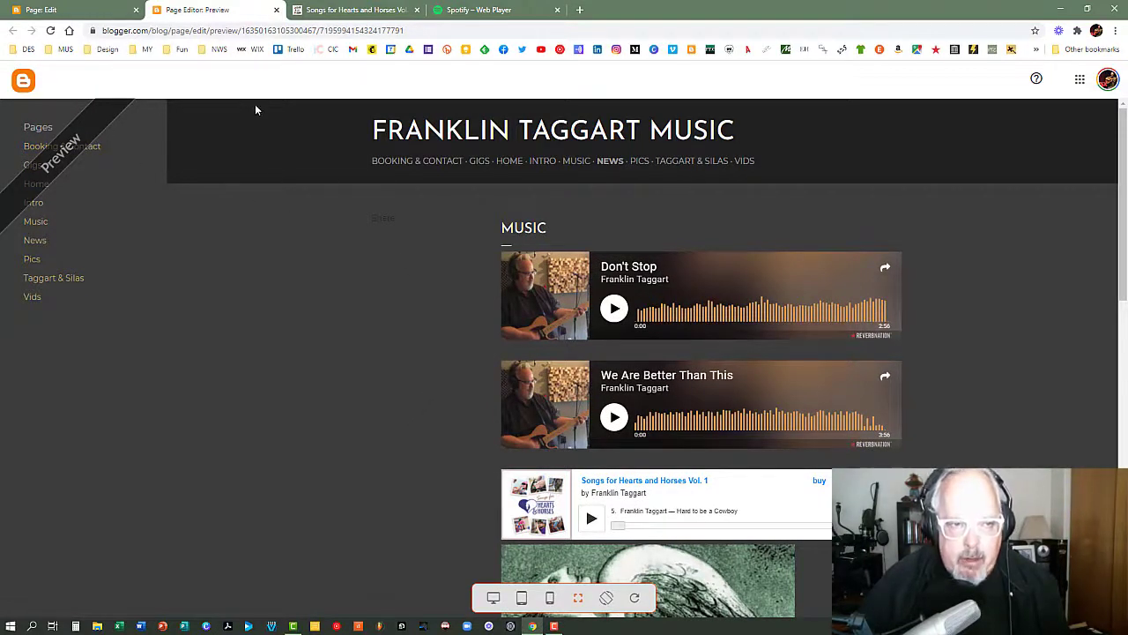
Close the preview, view the Music page's HTML source, then return to the visual editor.
click(277, 11)
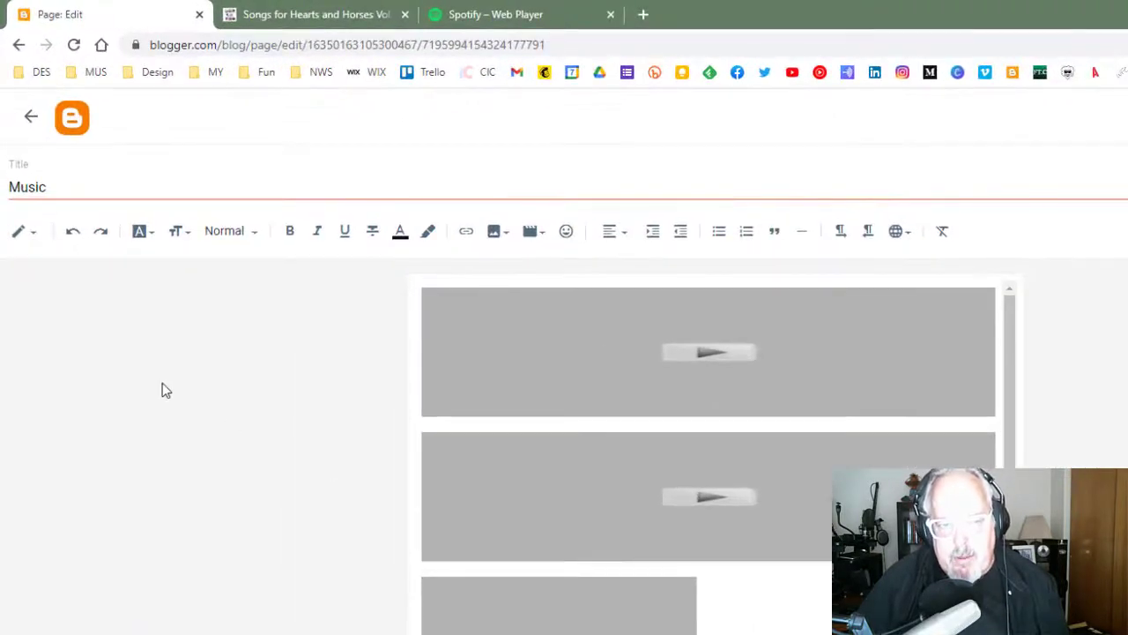
click(34, 235)
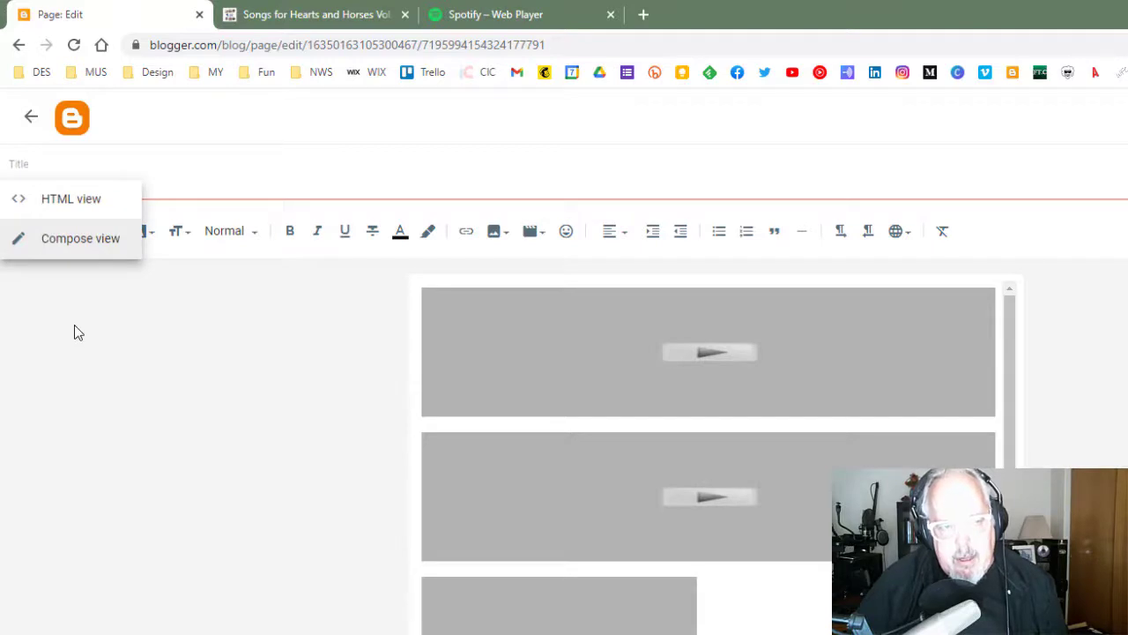
click(57, 205)
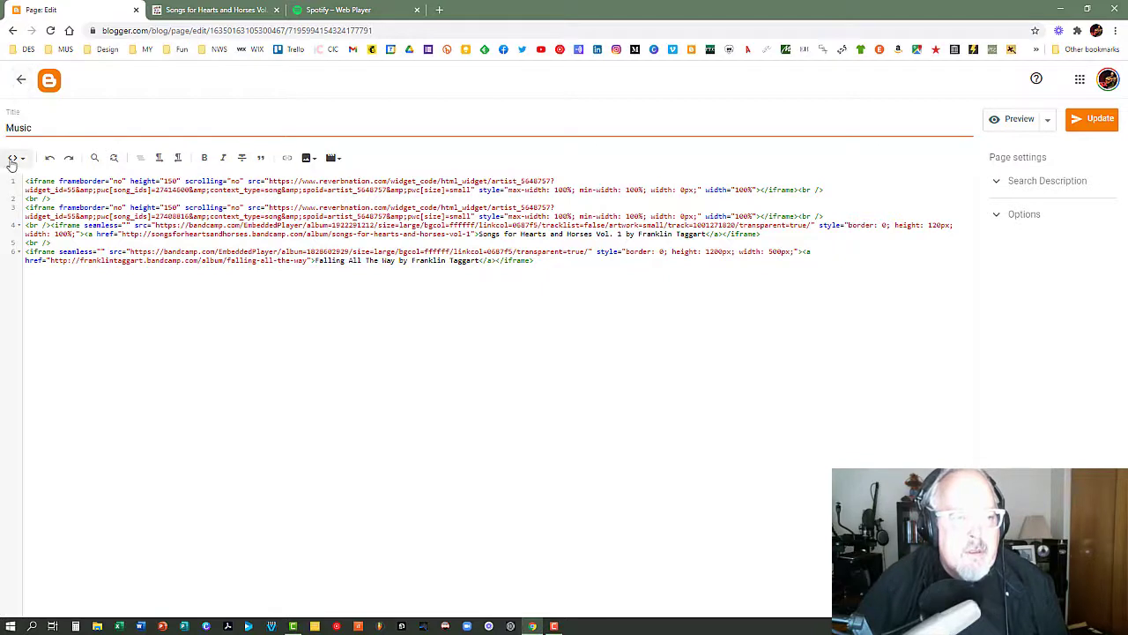
click(14, 158)
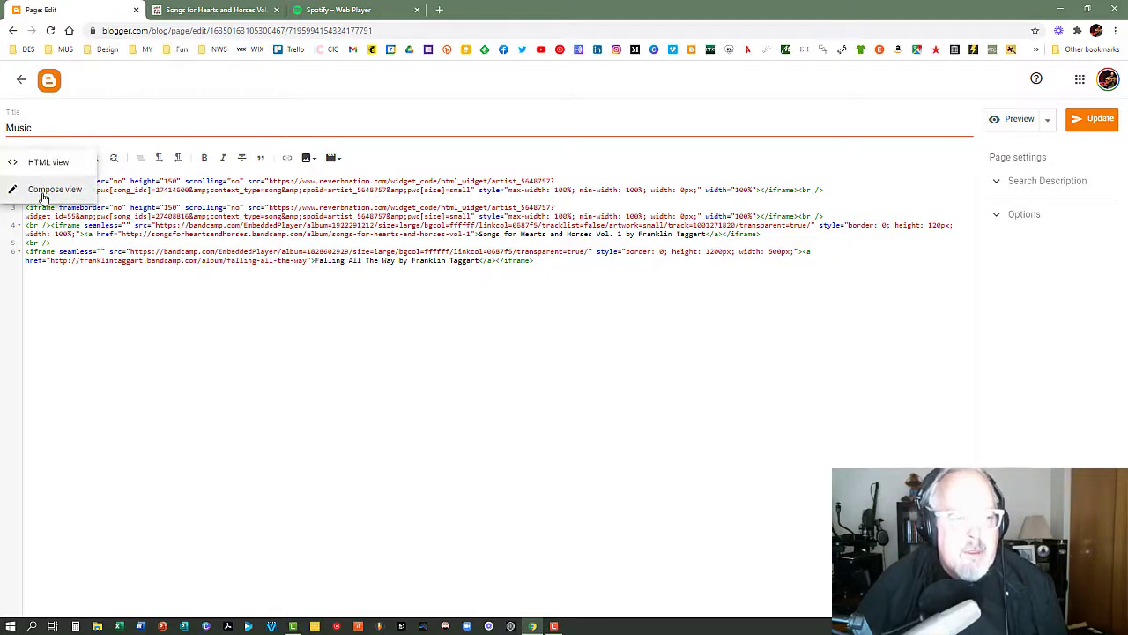
click(41, 191)
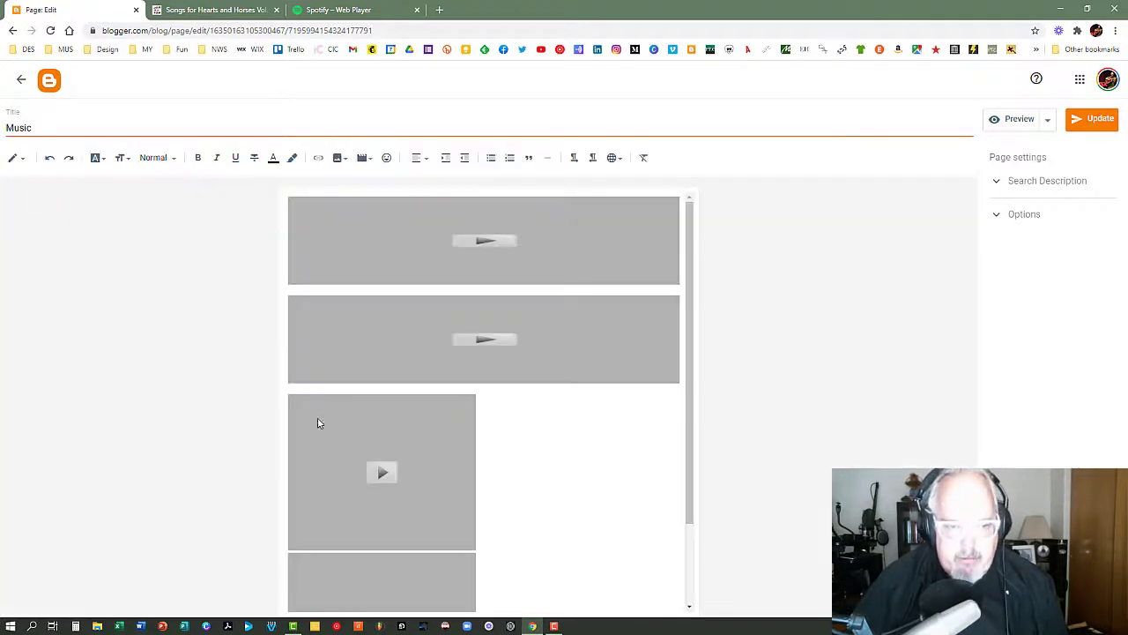
Add a new line below the last player and switch to the page's HTML source.
scroll(520, 502, down, 1)
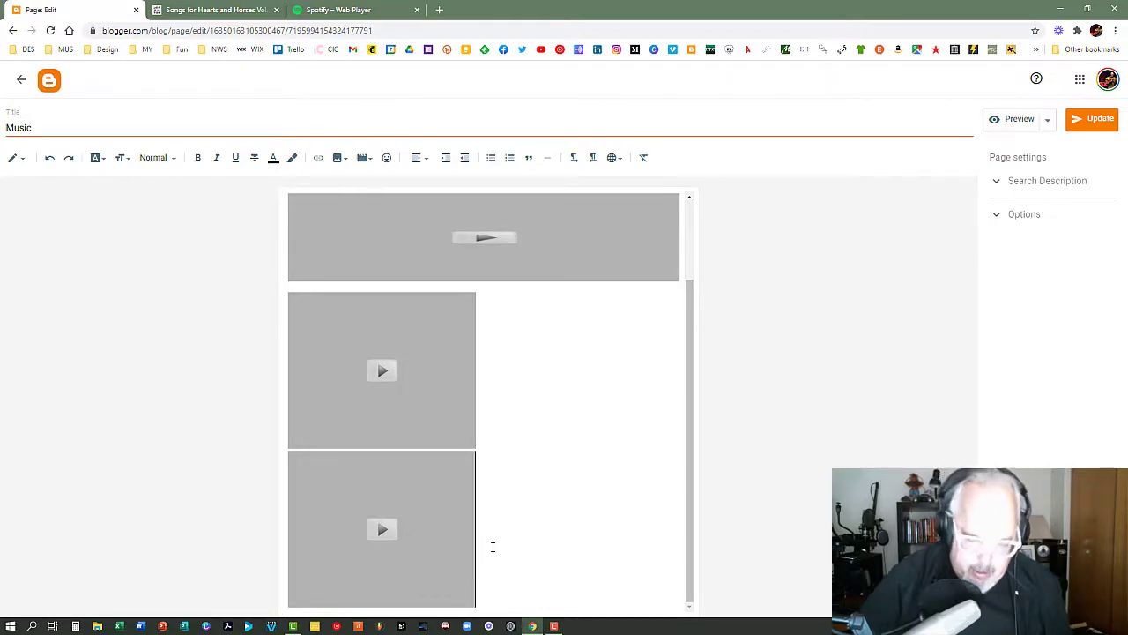
key(Return)
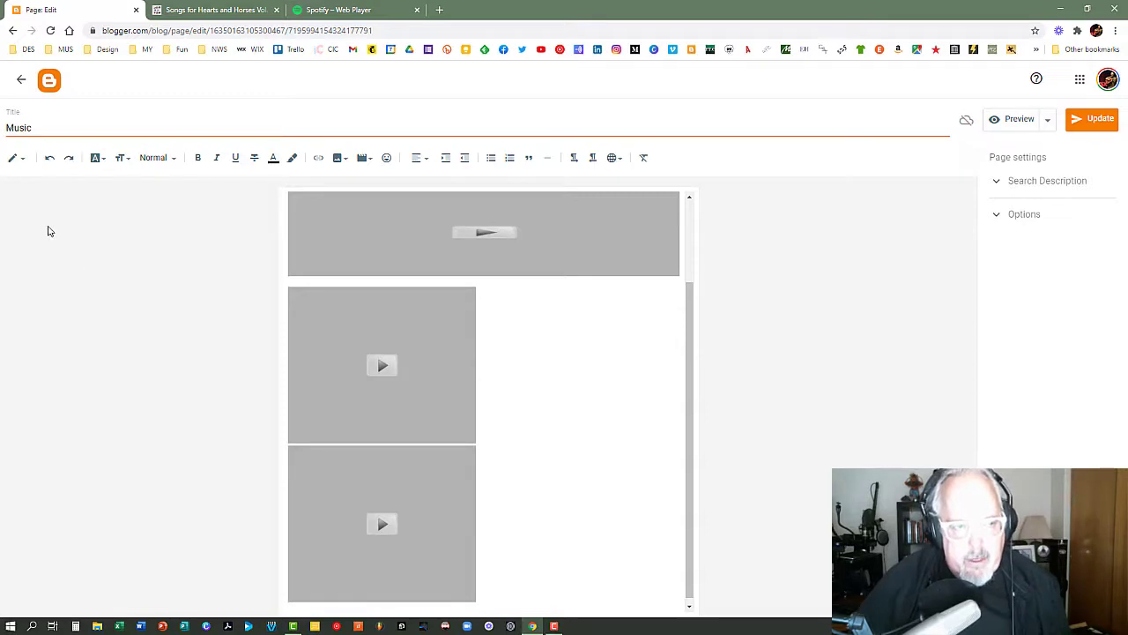
click(18, 158)
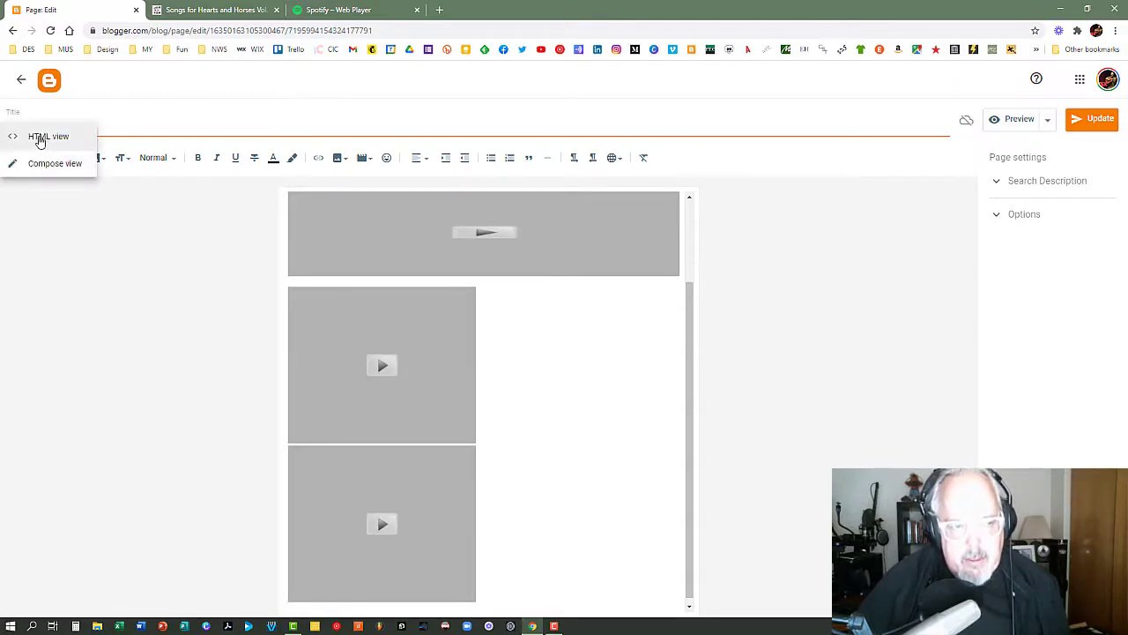
click(38, 136)
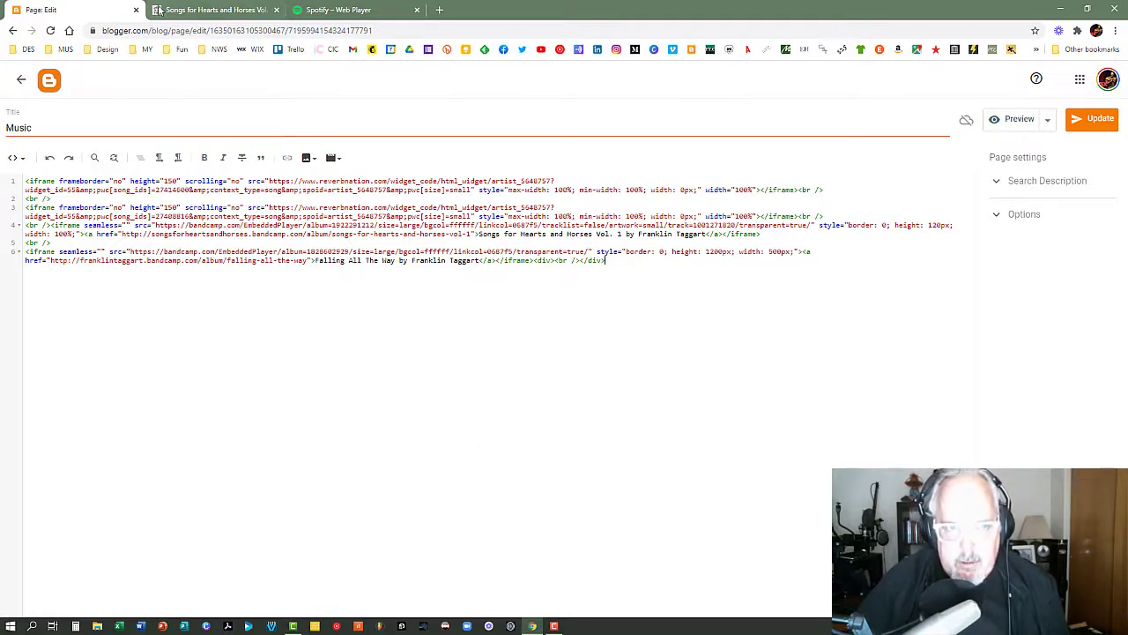
Open the Share / Embed options on the Songs for Hearts and Horses Vol. 1 Bandcamp page.
click(201, 11)
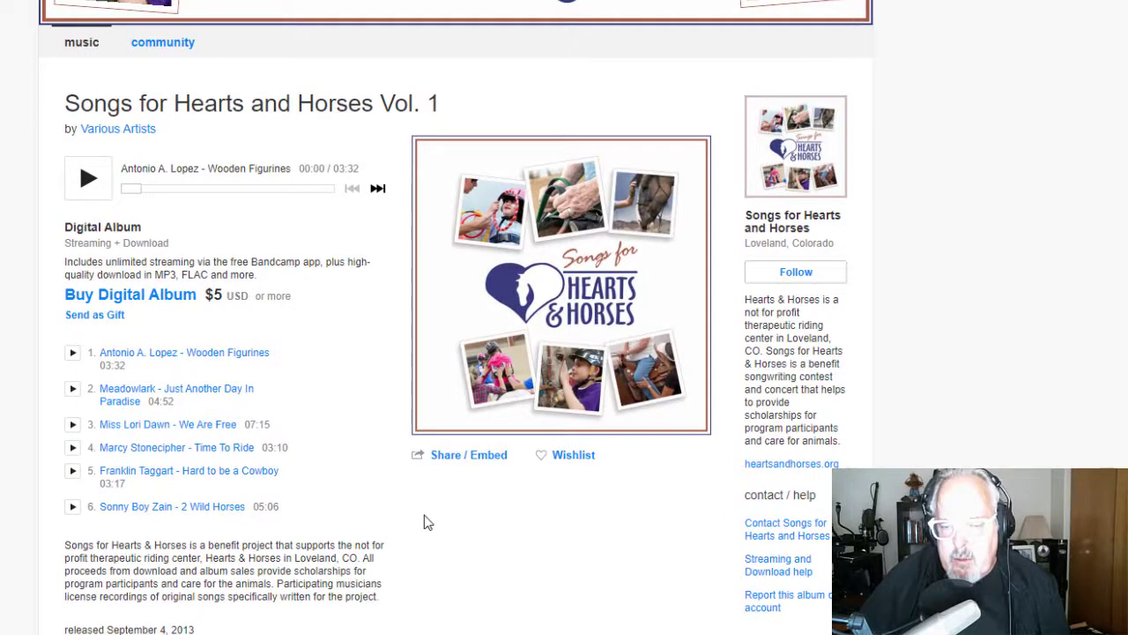
click(460, 462)
scroll(459, 502, down, 3)
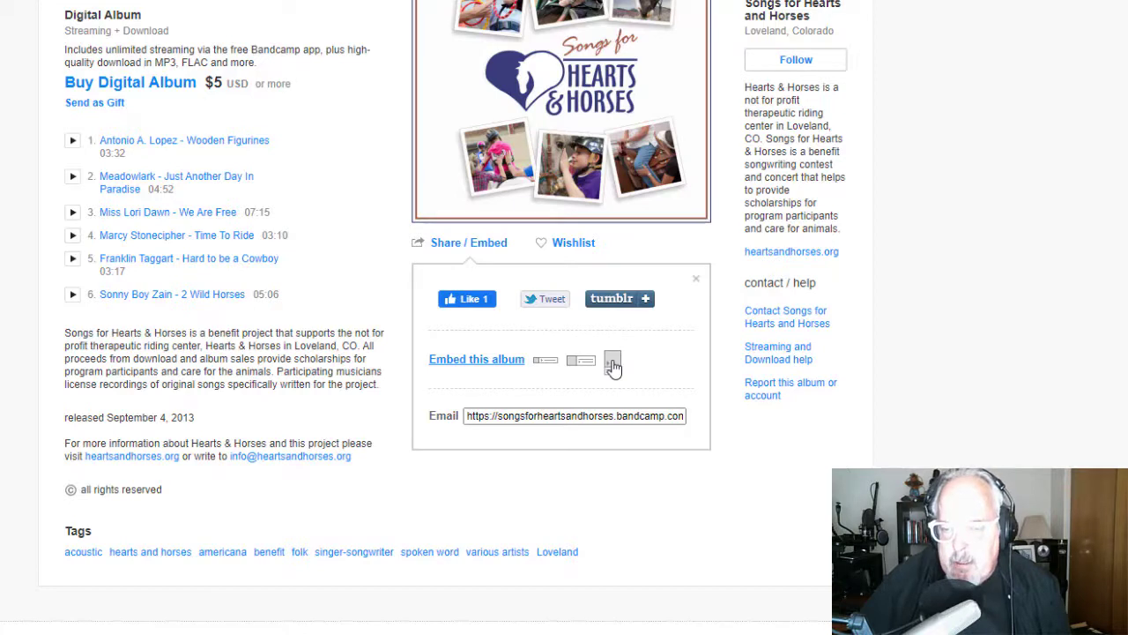
Configure a big-artwork album player with tracklist at 350 × 654 and select its embed code.
click(613, 366)
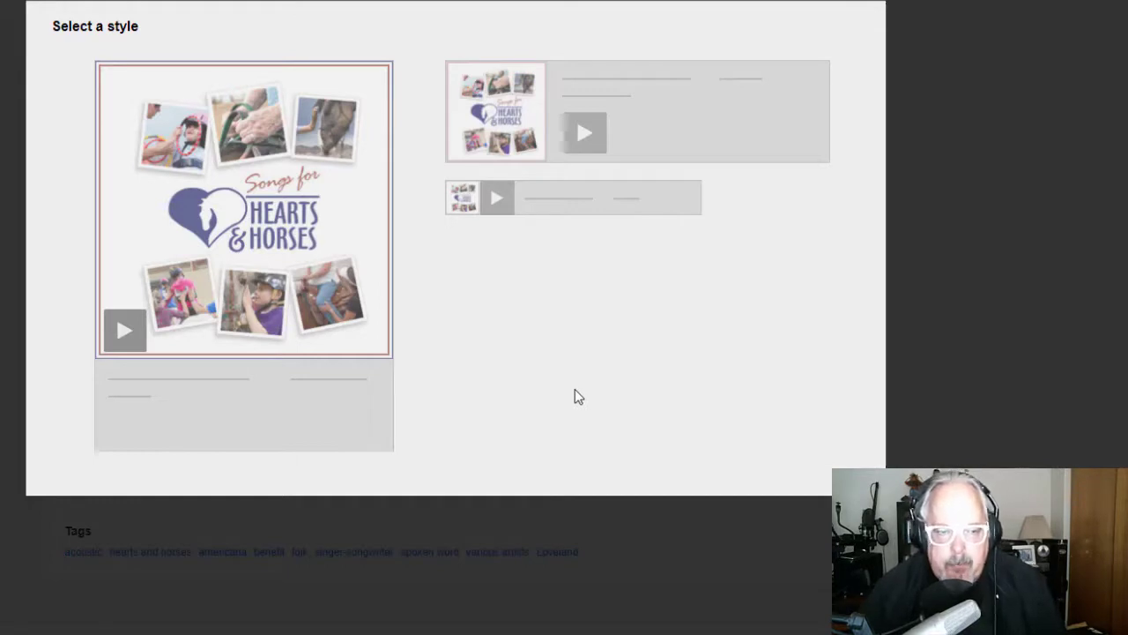
click(210, 240)
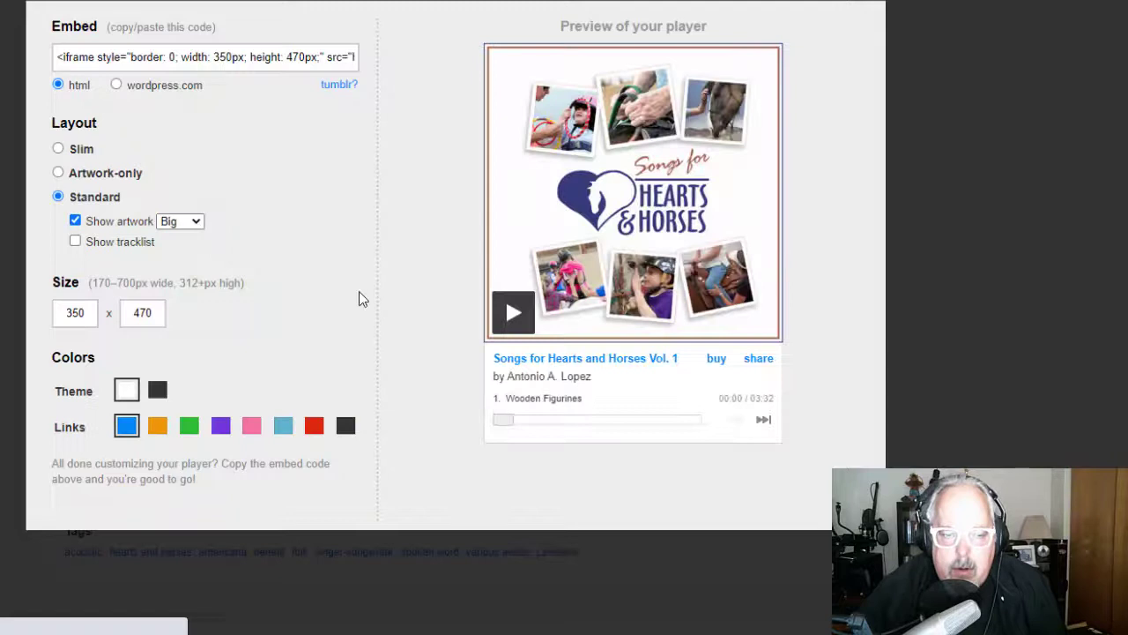
click(76, 243)
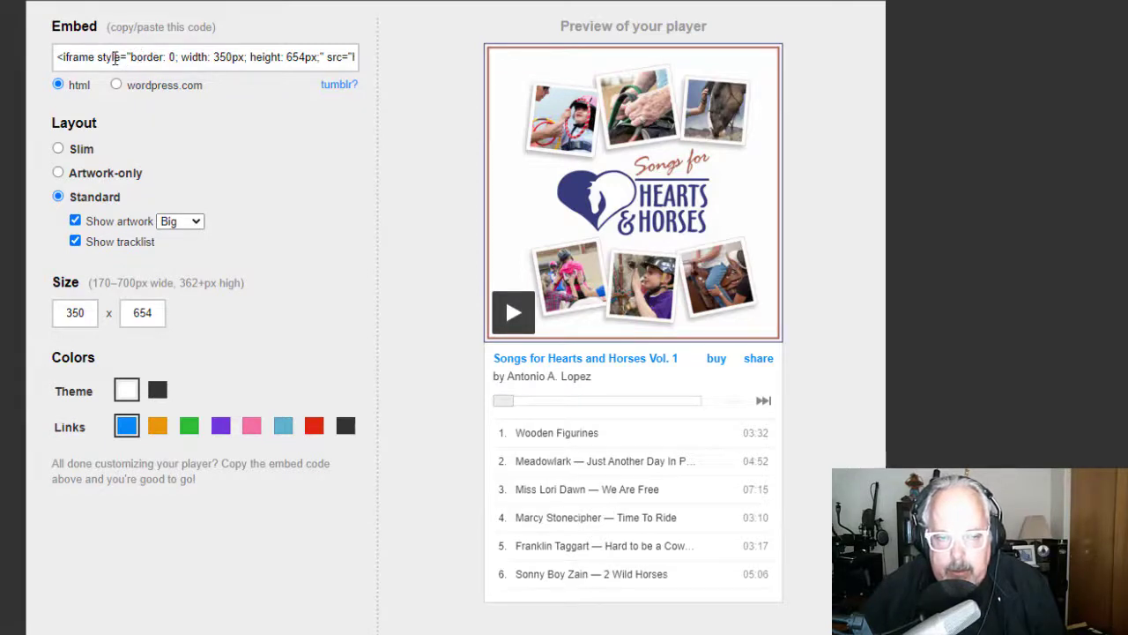
click(113, 58)
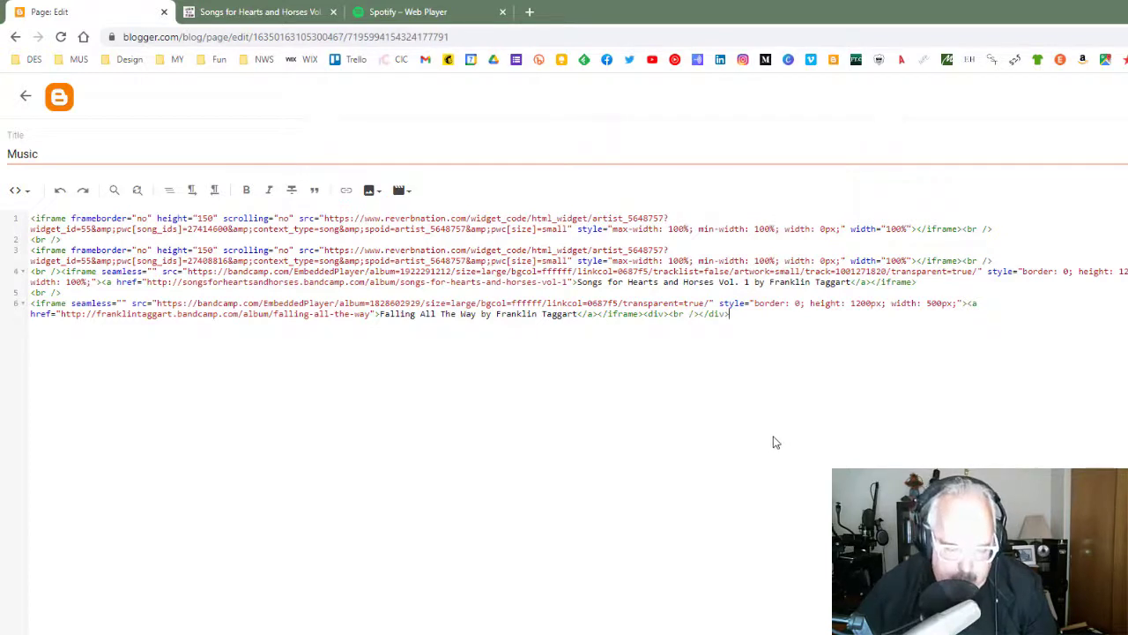
Paste the Bandcamp album embed code into the Music page HTML and return to Compose view.
key(ctrl+v)
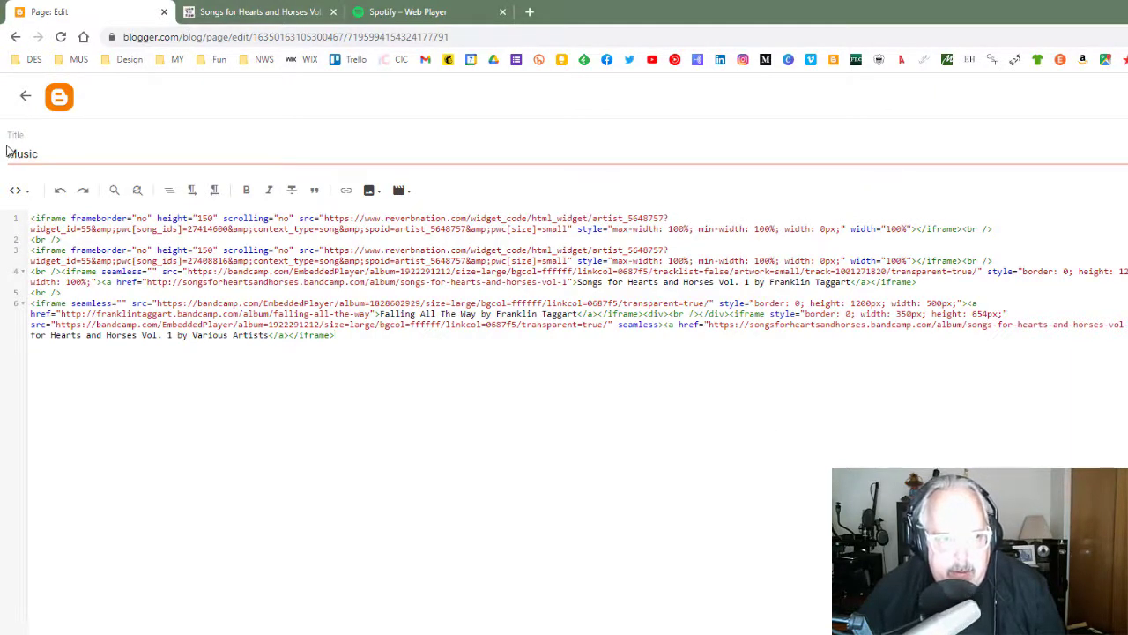
click(23, 194)
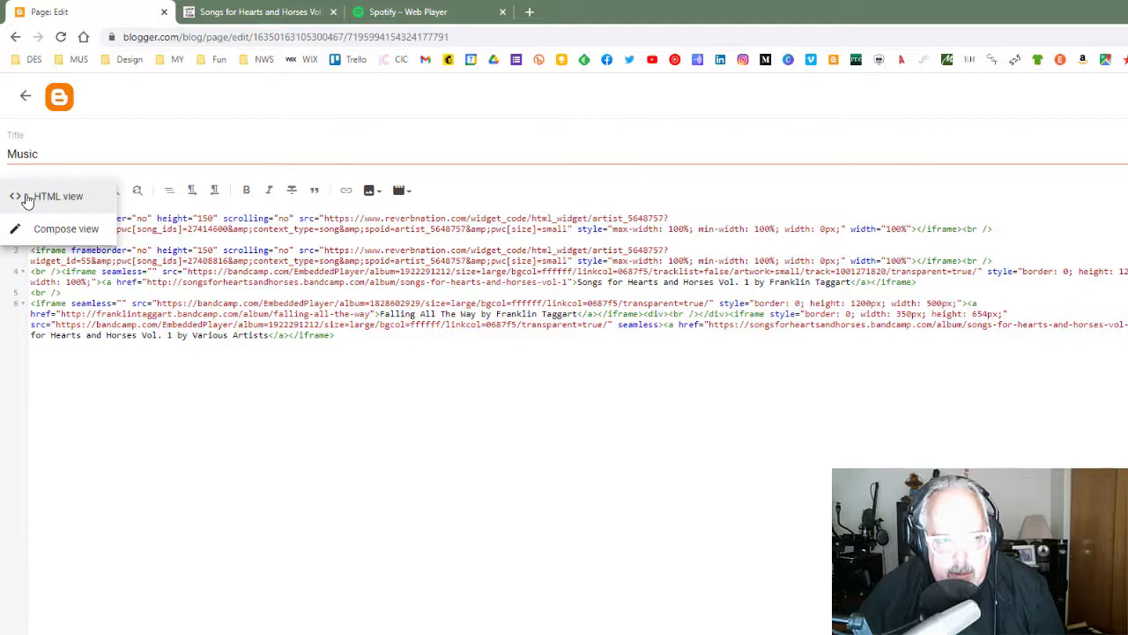
click(42, 234)
scroll(624, 410, down, 5)
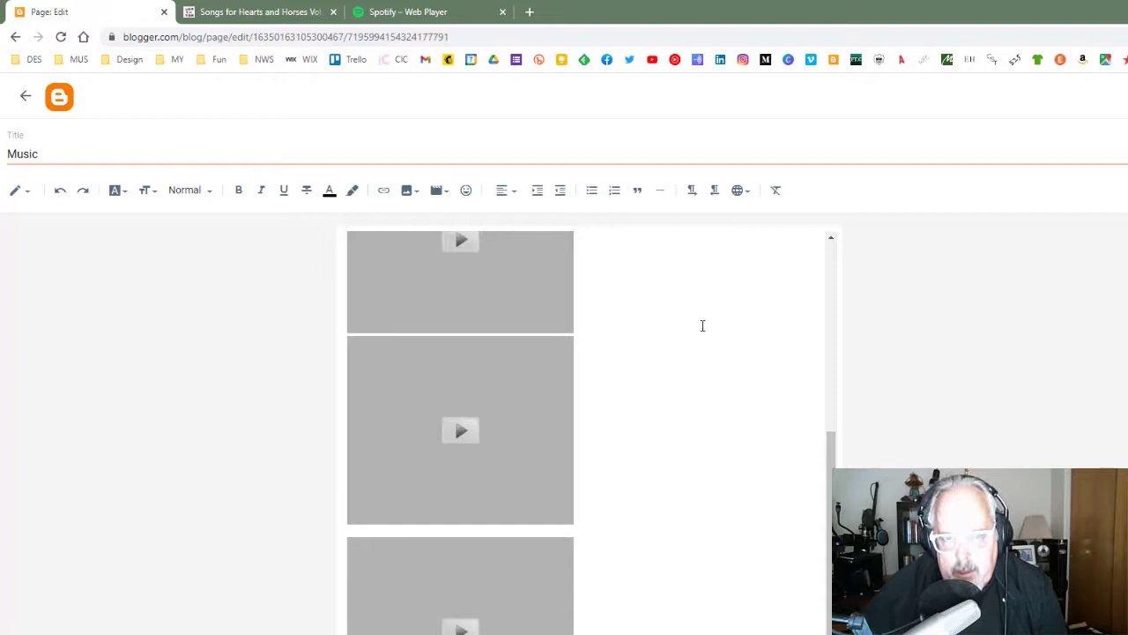
Copy the Baked Not Fried album's embed code from Spotify's Share menu.
click(406, 12)
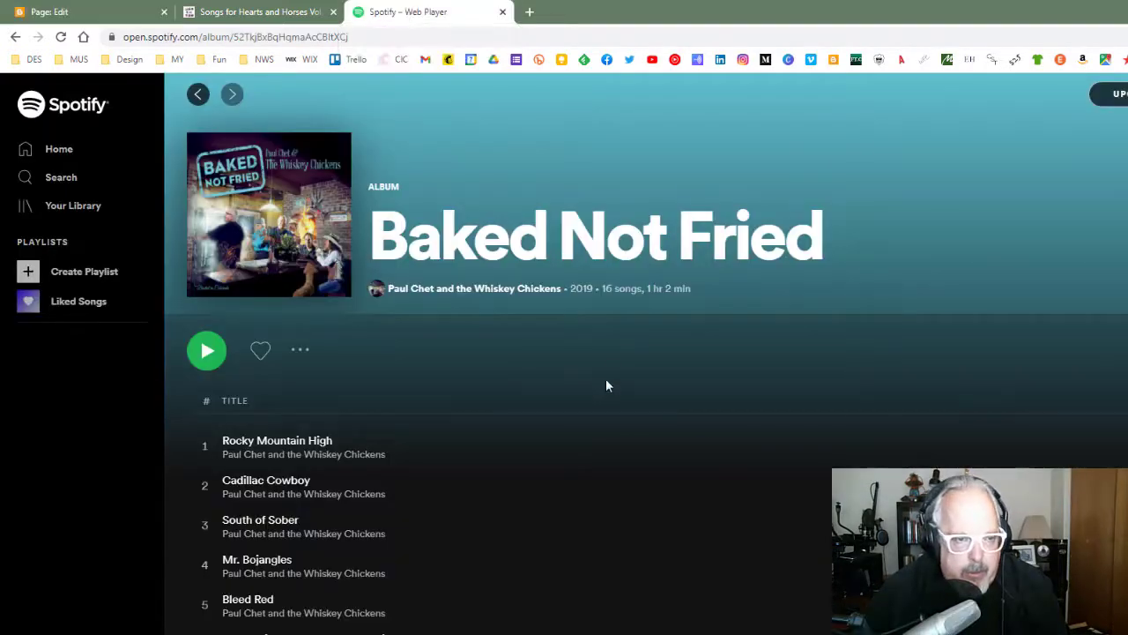
scroll(592, 456, down, 3)
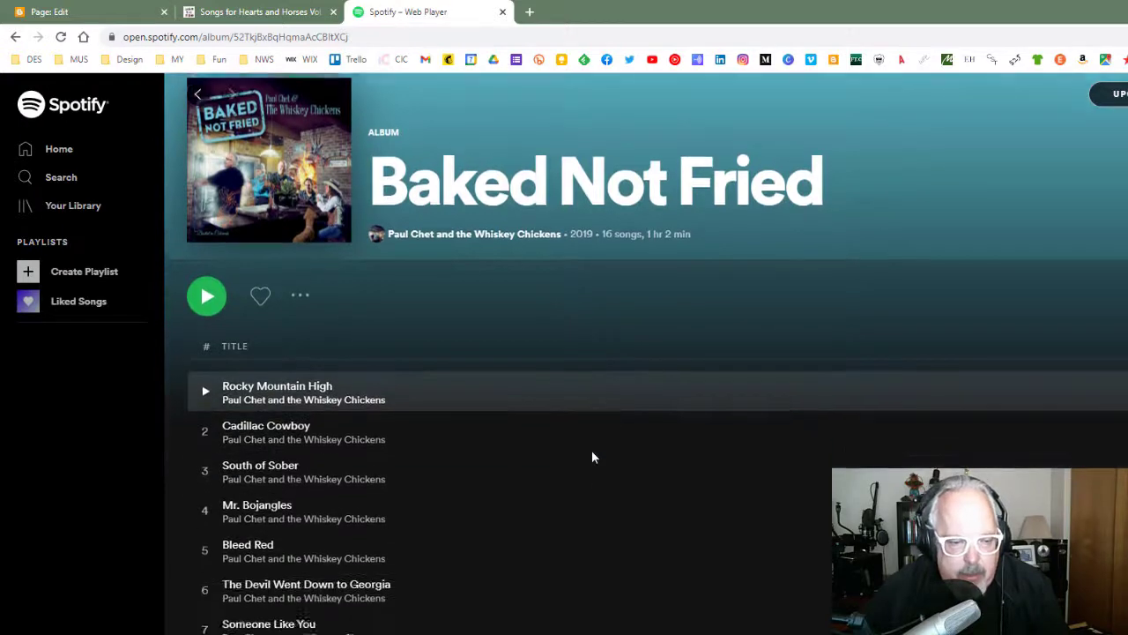
scroll(593, 457, down, 2)
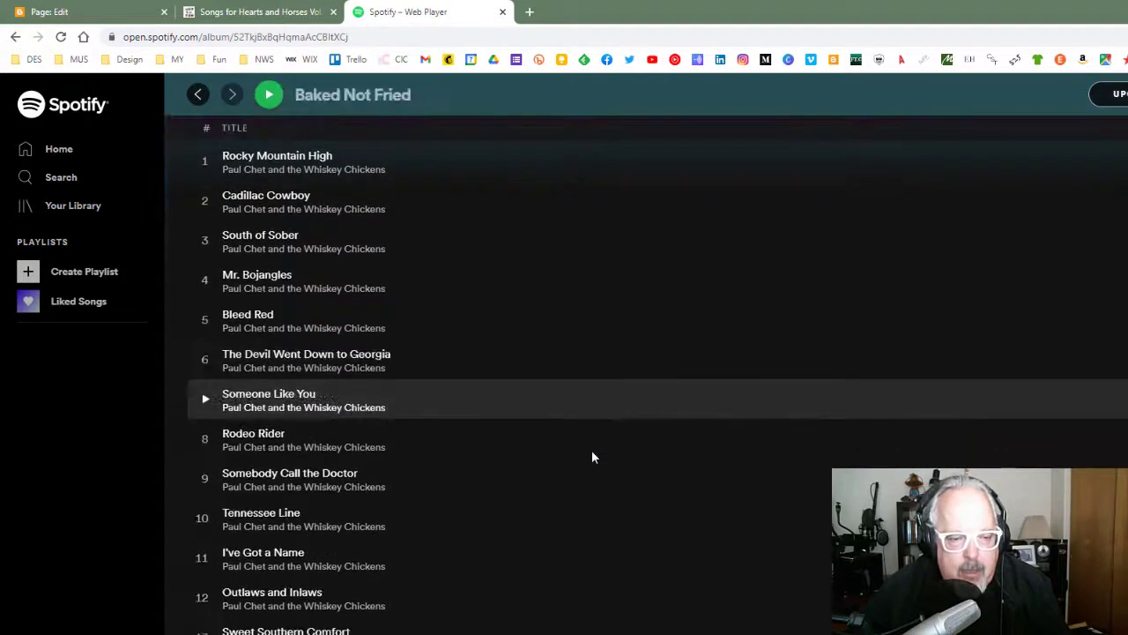
scroll(593, 456, up, 5)
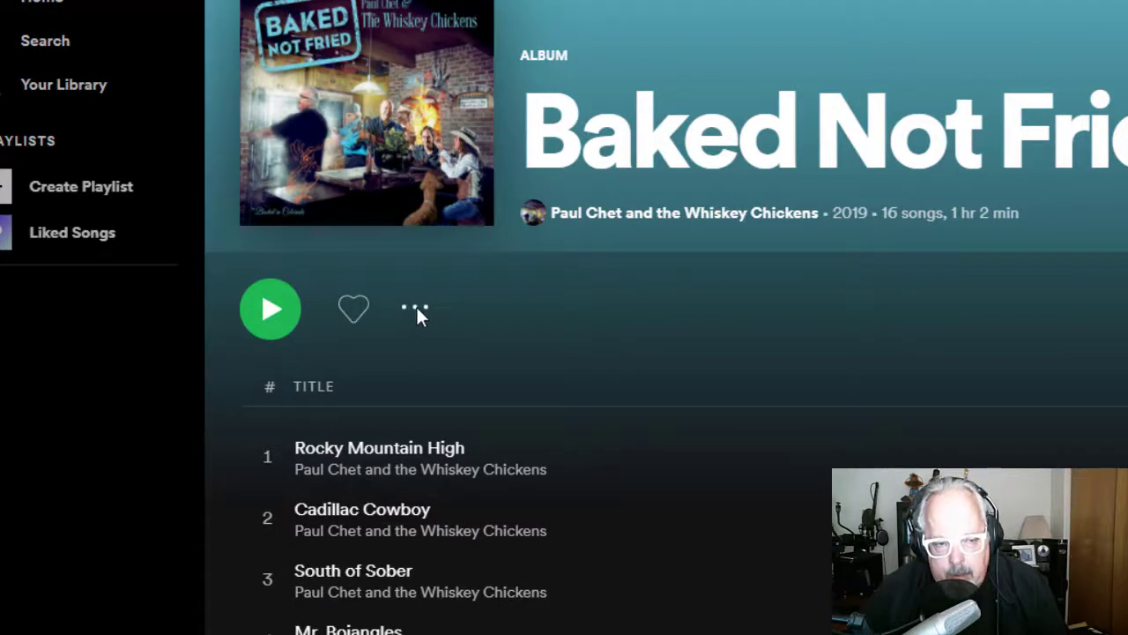
click(417, 309)
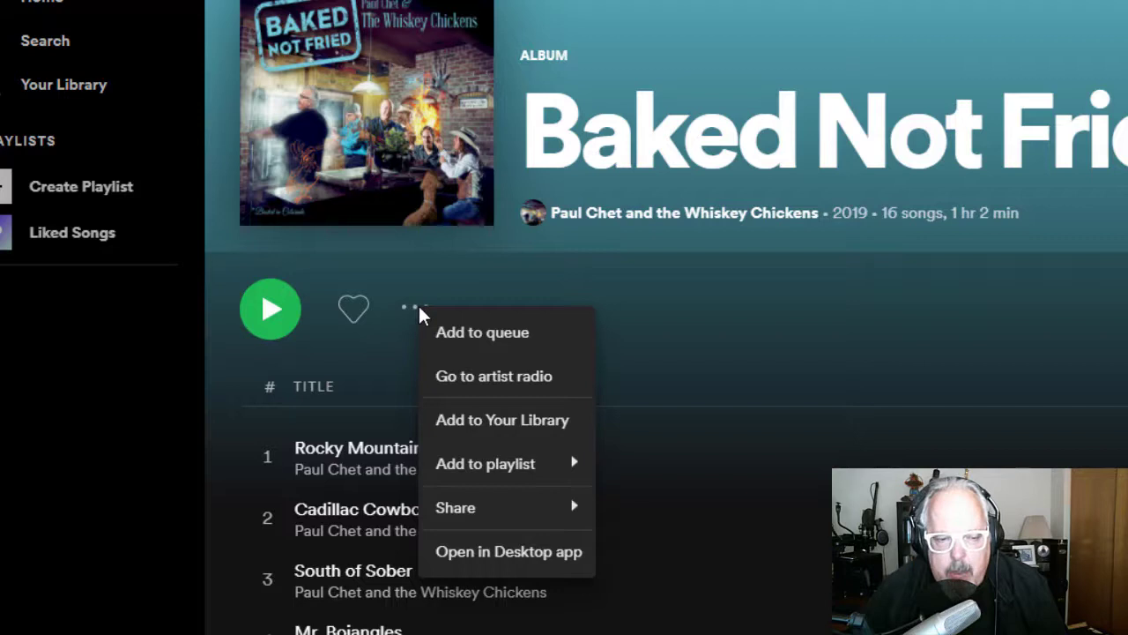
mouse_move(523, 518)
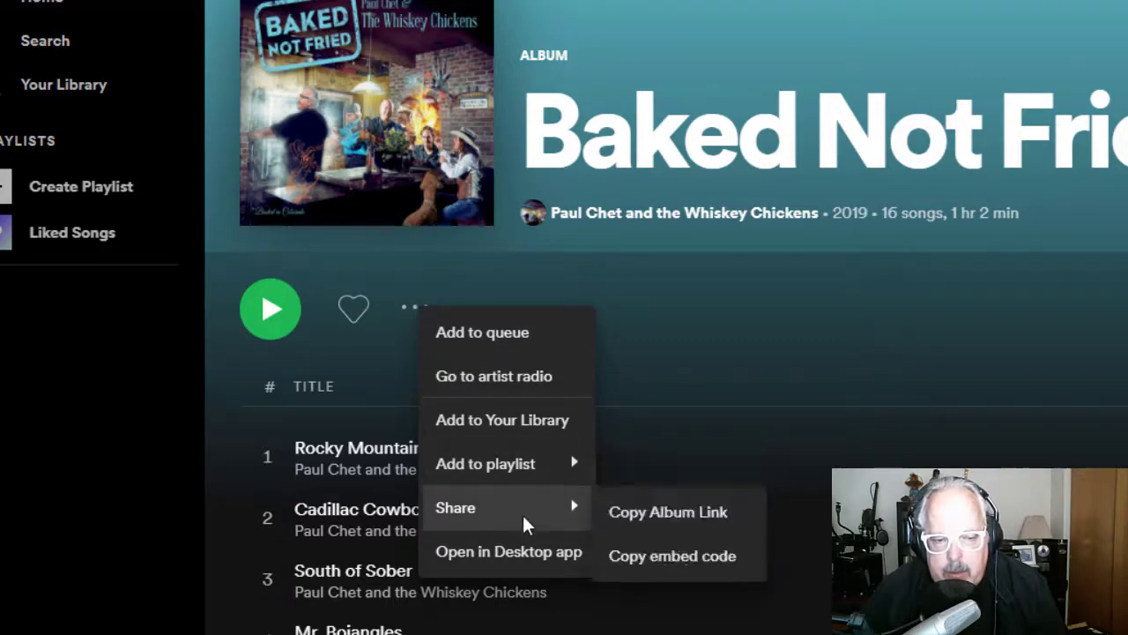
click(661, 559)
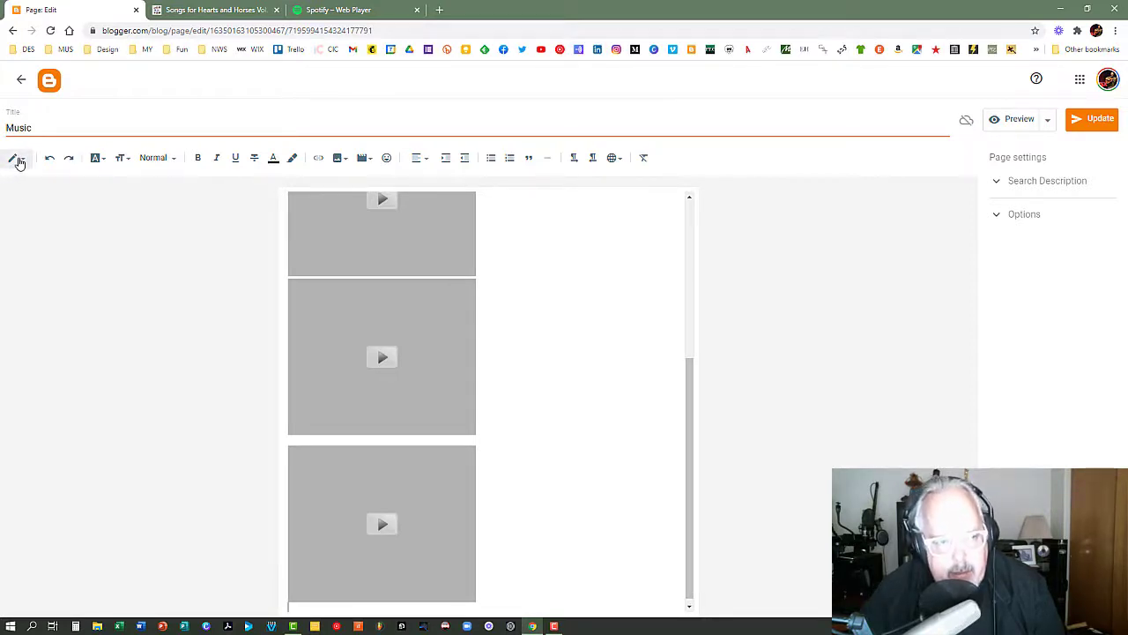
Switch the Music page to HTML view and paste the Spotify album embed at the end.
click(20, 163)
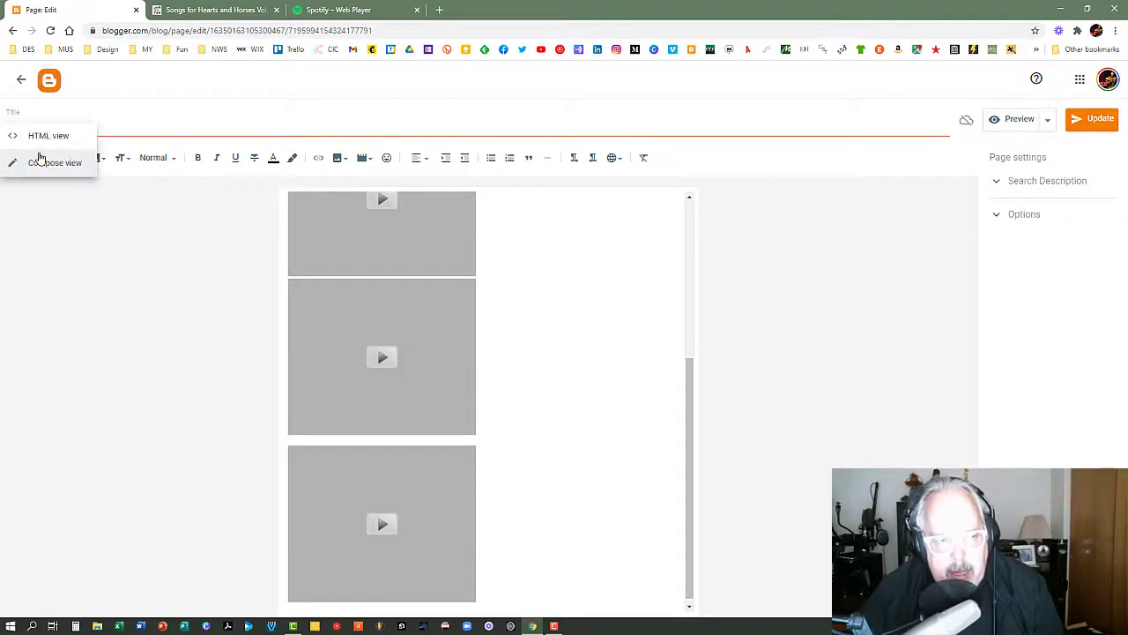
click(42, 138)
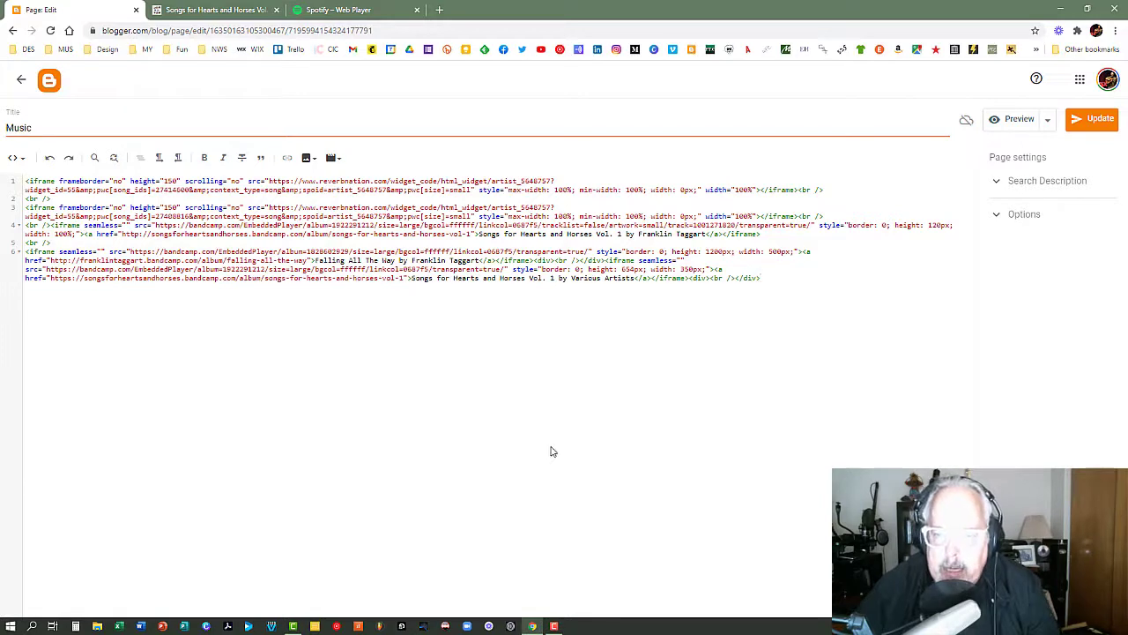
key(ctrl+v)
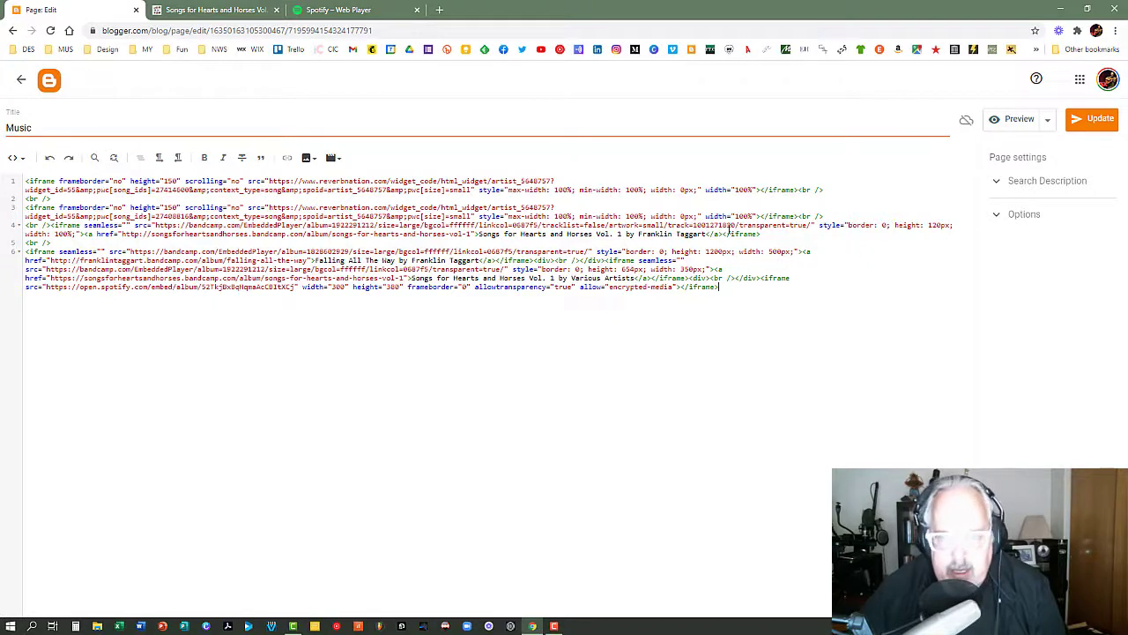
click(1001, 123)
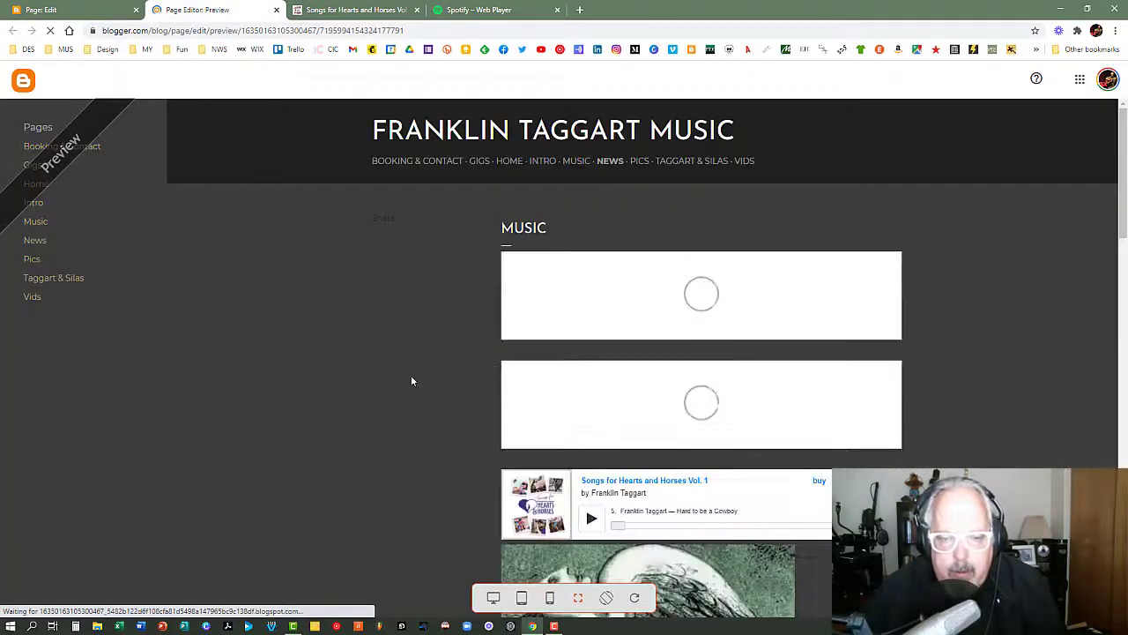
scroll(405, 358, down, 2)
scroll(405, 359, down, 5)
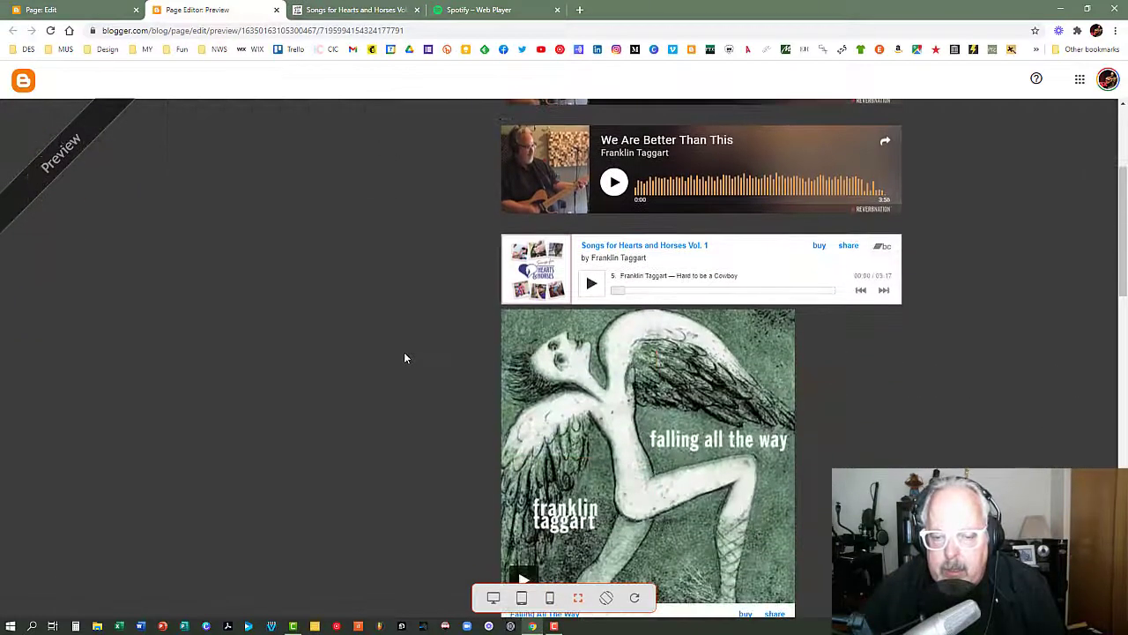
scroll(404, 358, down, 7)
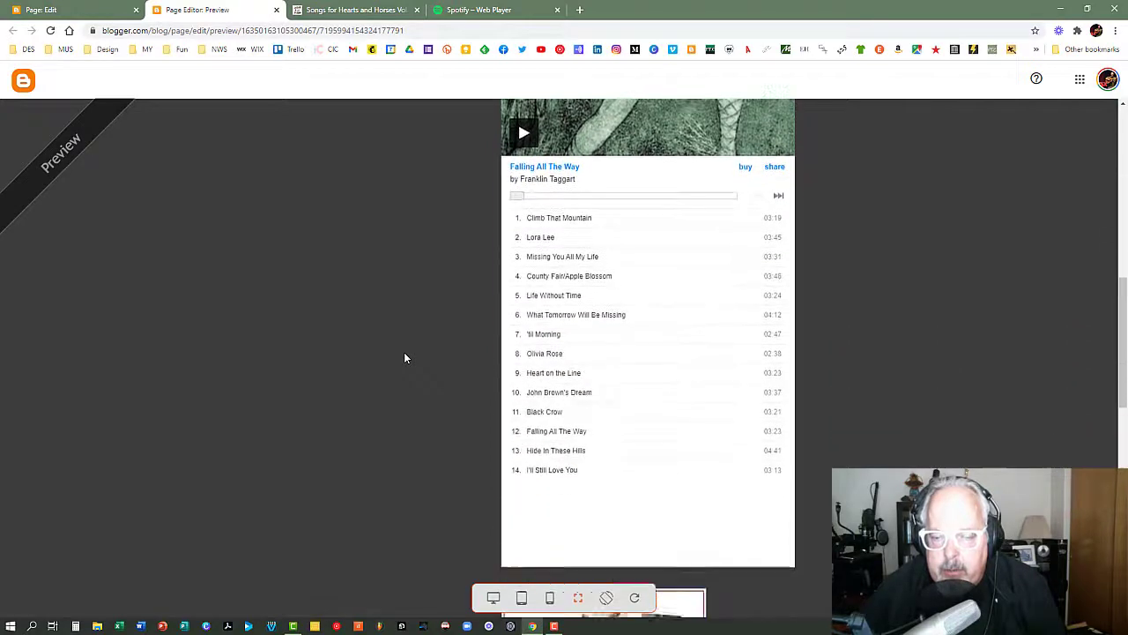
scroll(404, 358, down, 3)
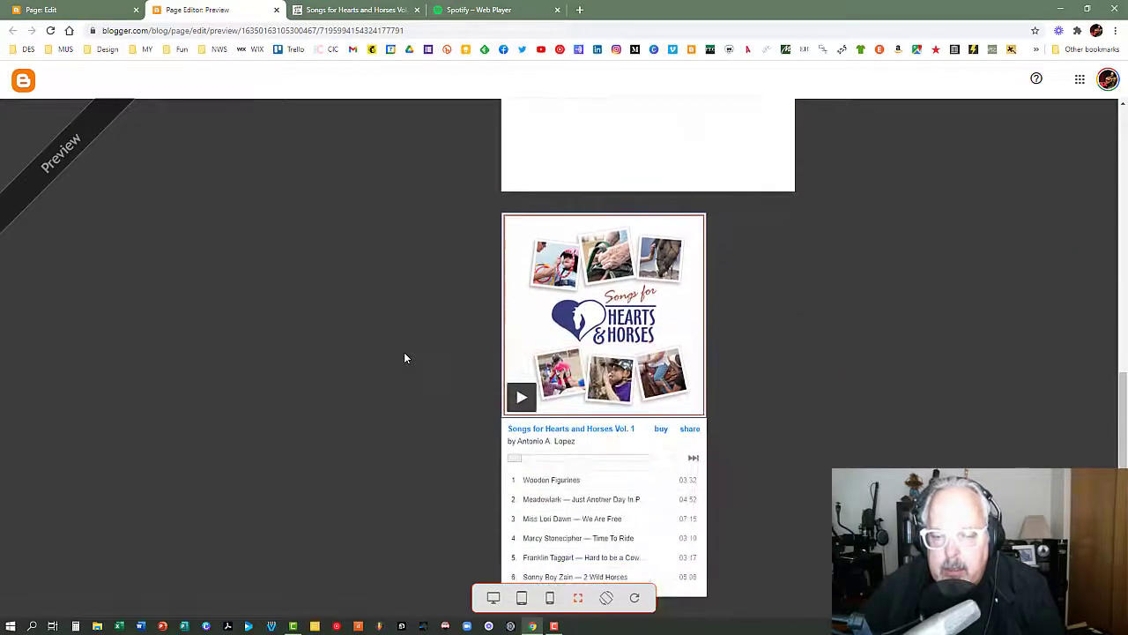
scroll(404, 357, down, 3)
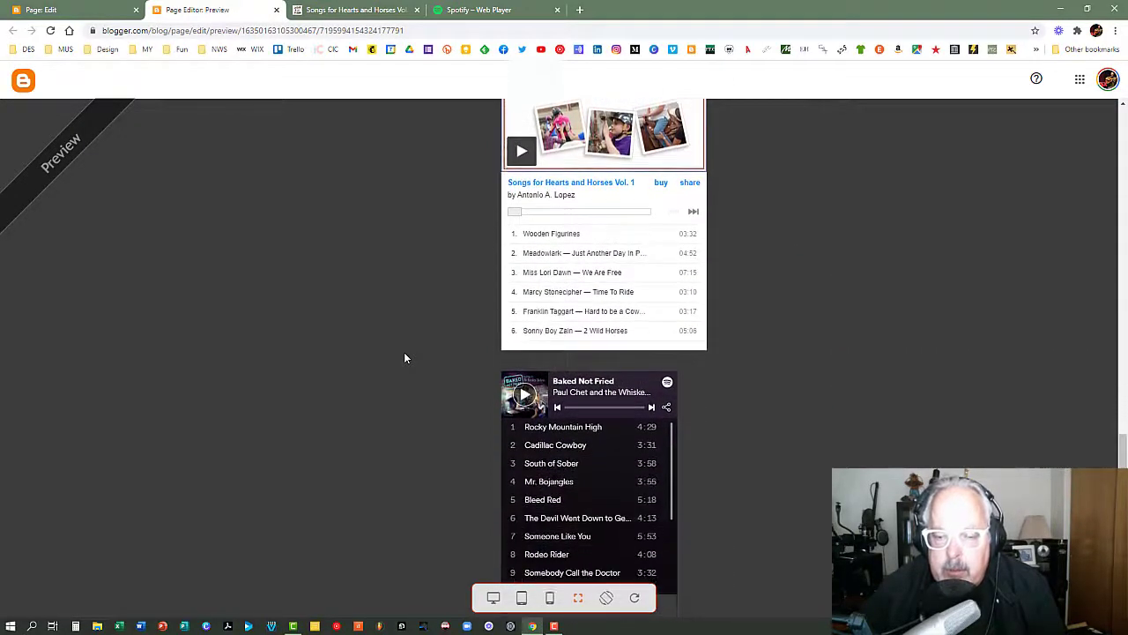
scroll(652, 375, down, 1)
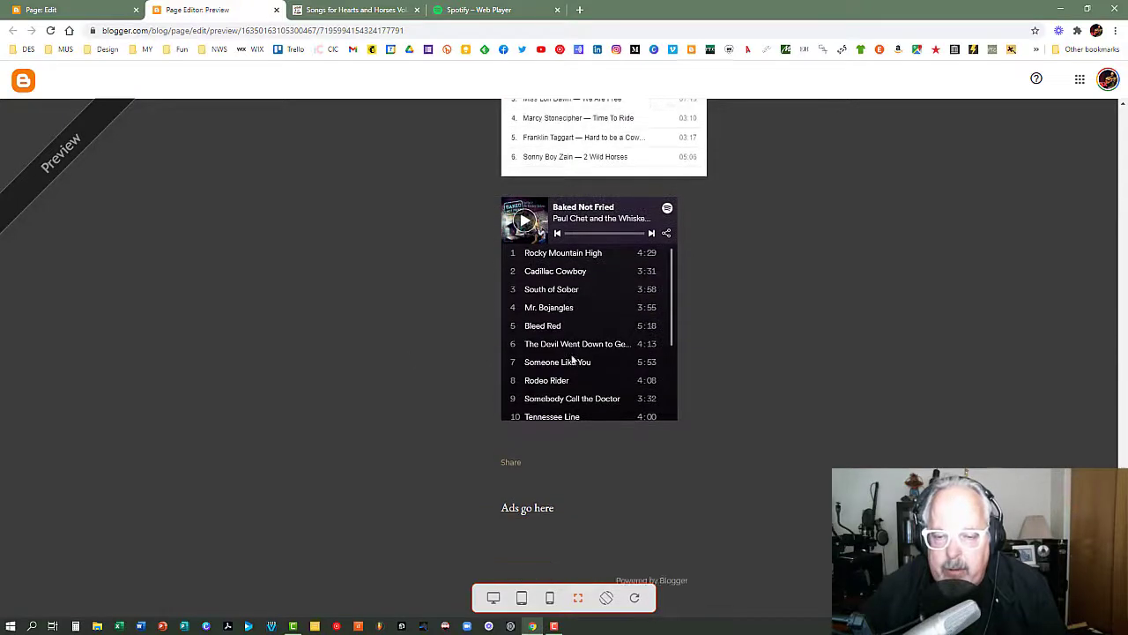
scroll(486, 364, up, 5)
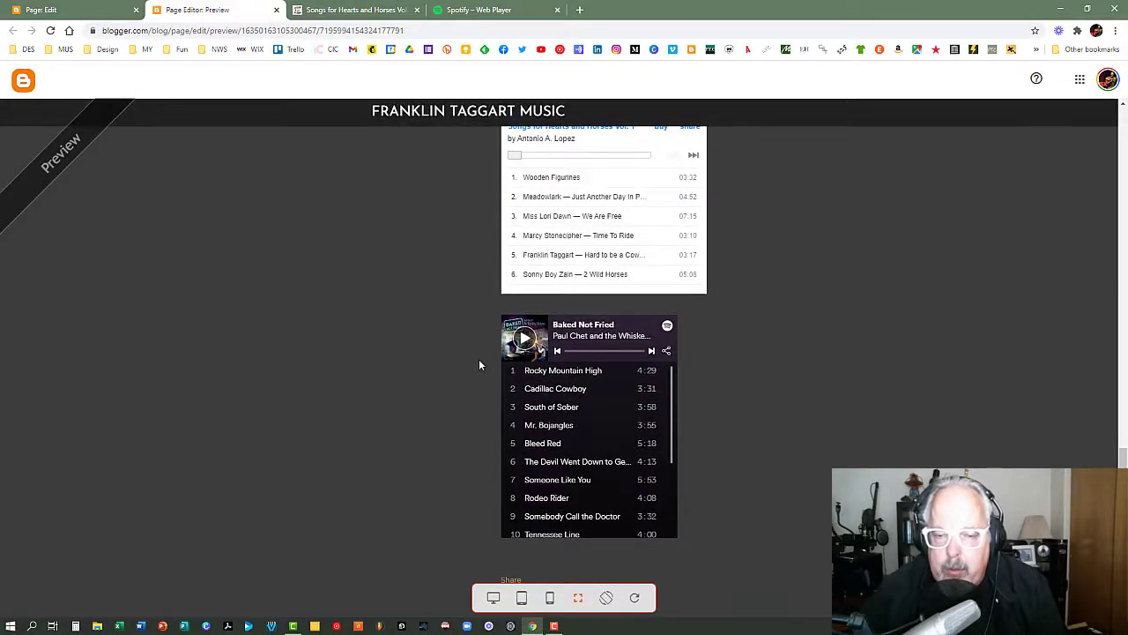
scroll(479, 363, up, 8)
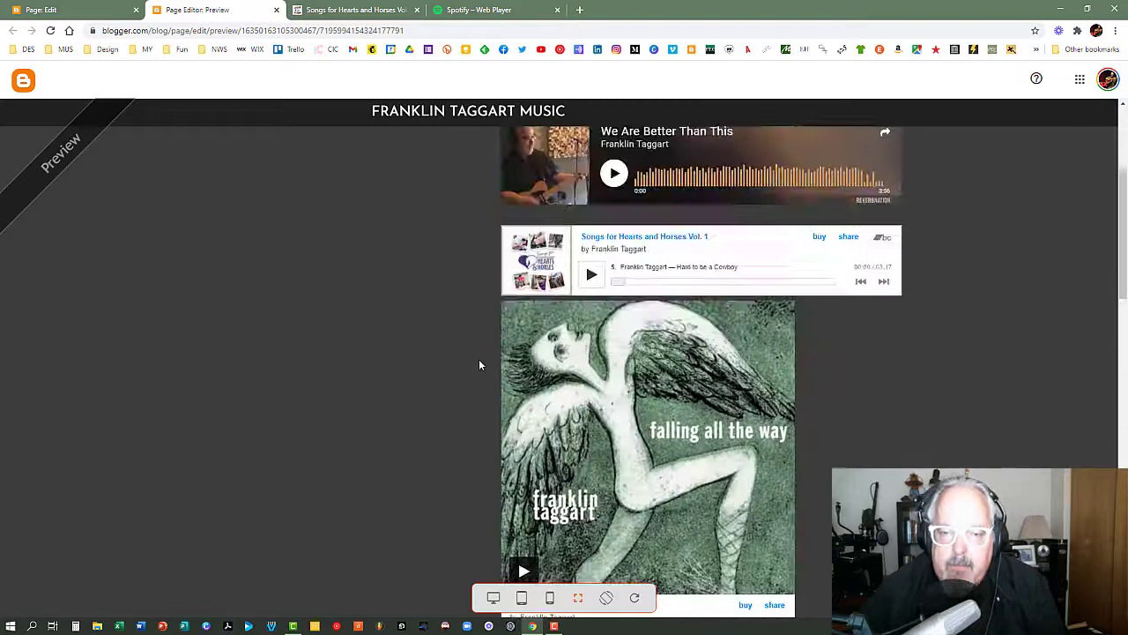
scroll(479, 364, up, 3)
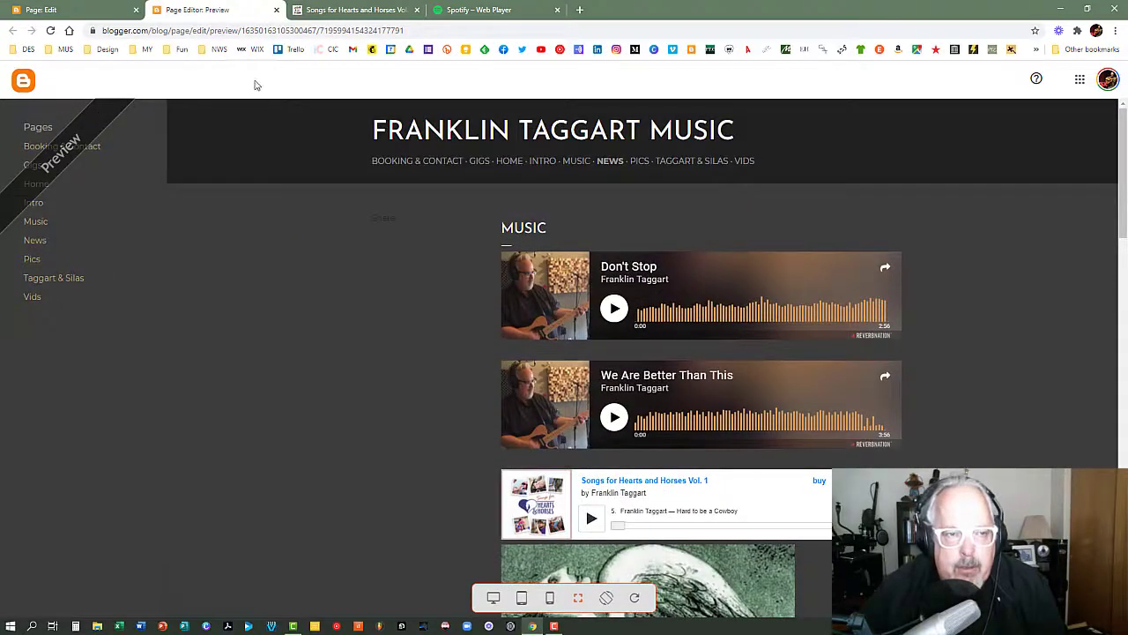
Close the page preview and the Bandcamp embed customization window.
click(277, 10)
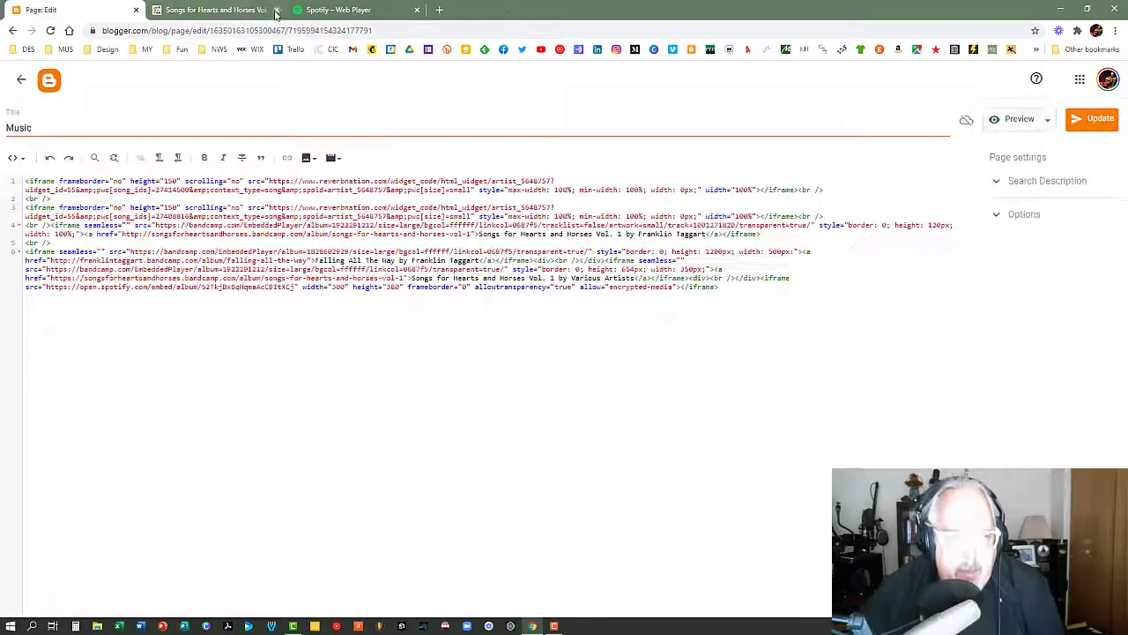
click(215, 10)
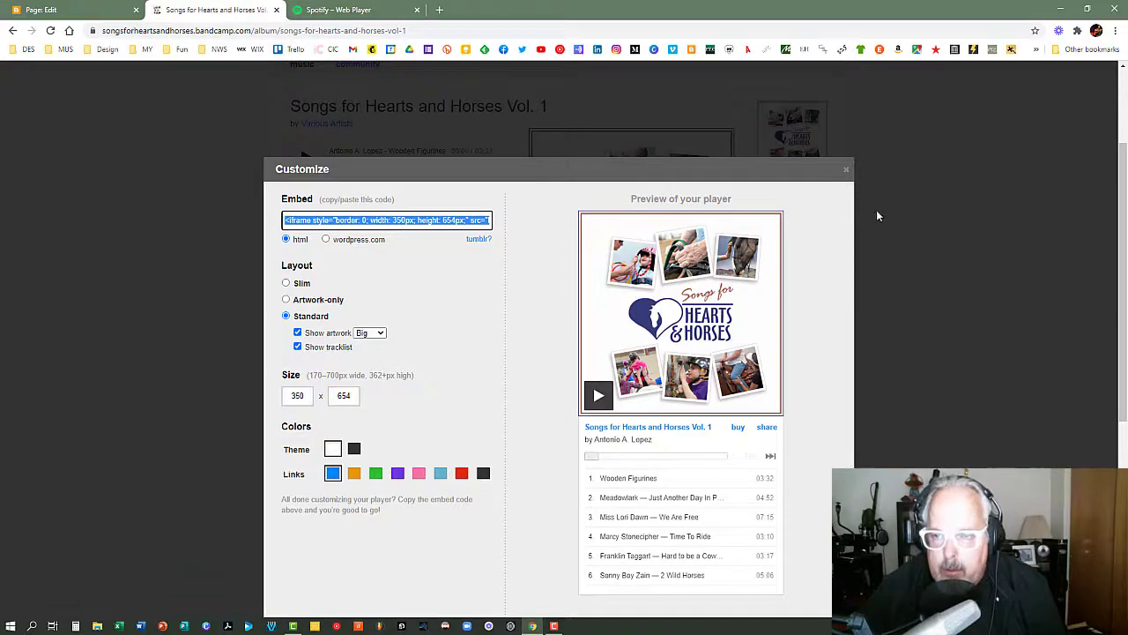
click(844, 169)
scroll(844, 169, down, 1)
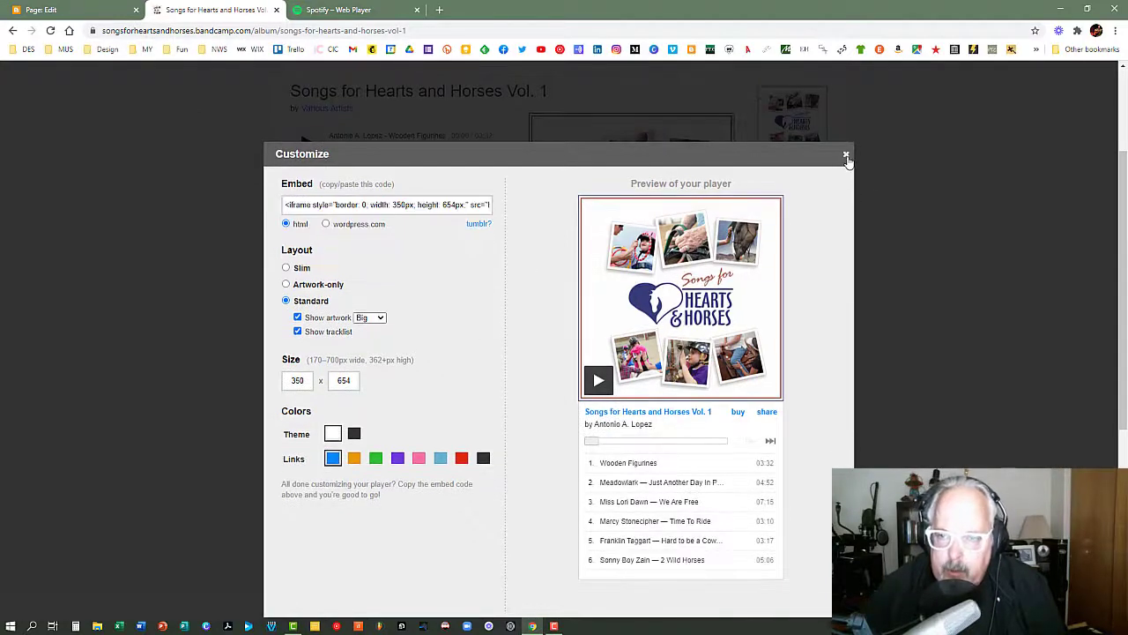
click(845, 157)
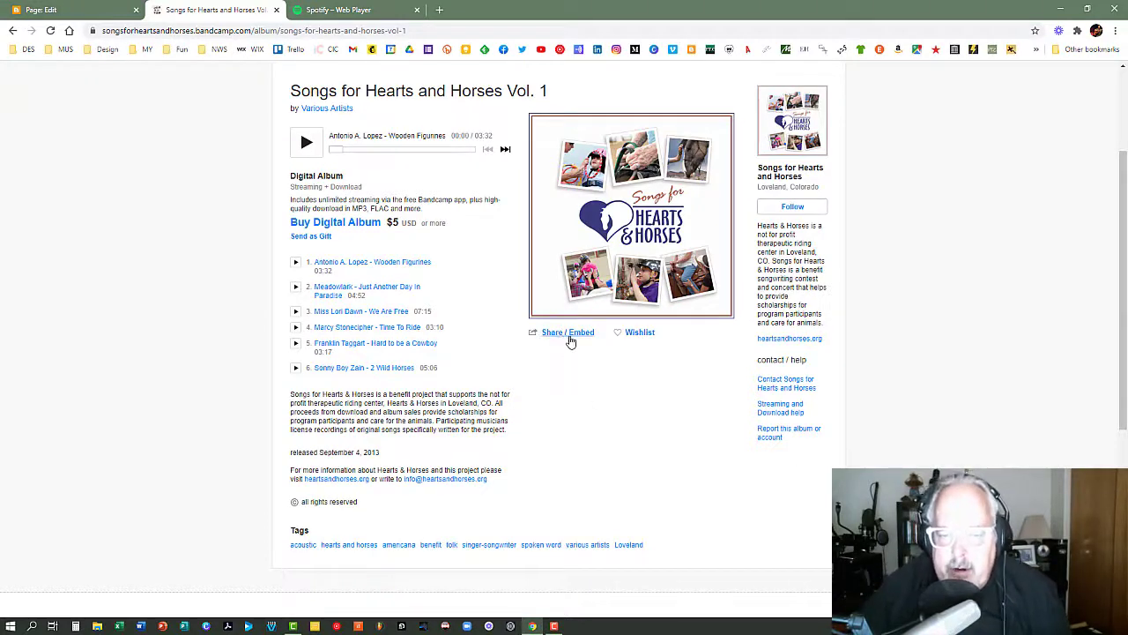
Check the Spotify album's sharing options, then return to the Bandcamp album page.
click(351, 10)
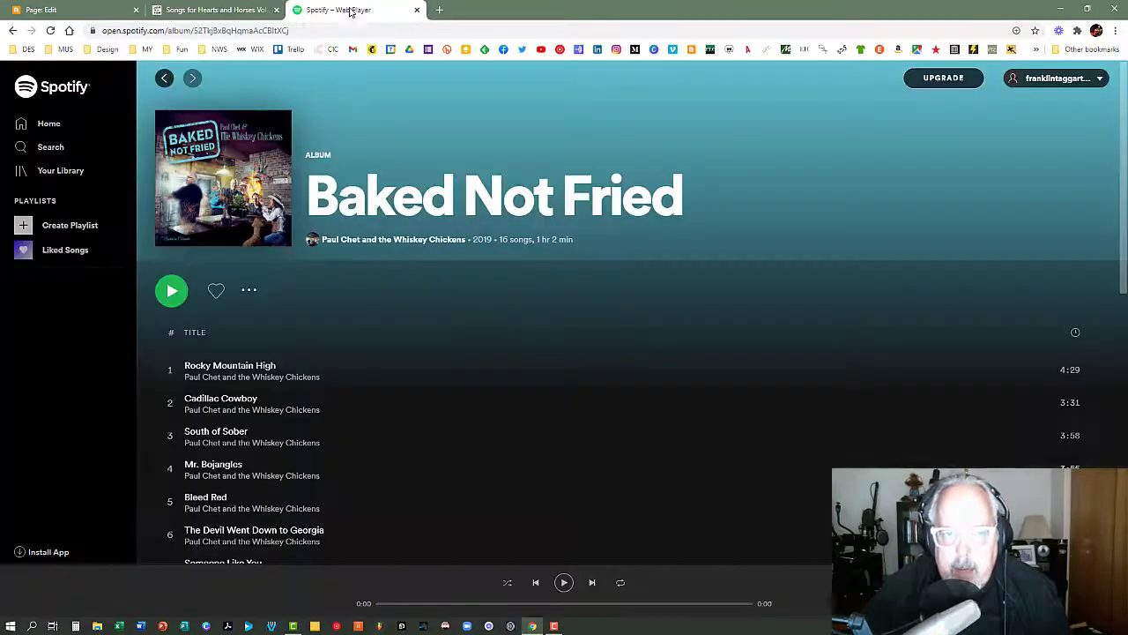
click(250, 292)
mouse_move(301, 398)
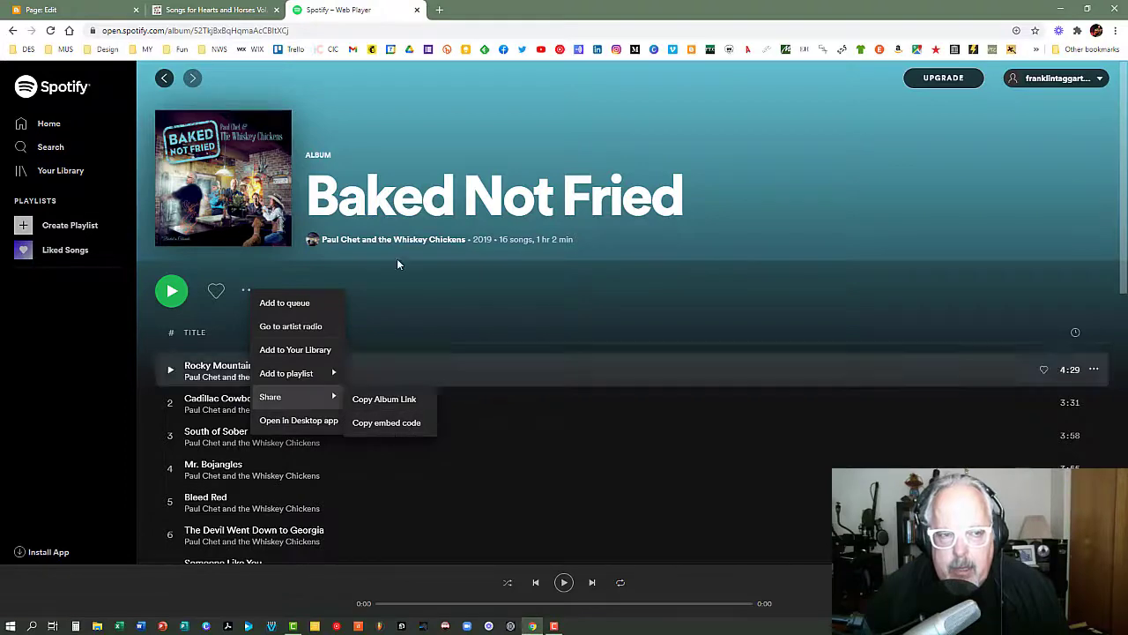
click(199, 10)
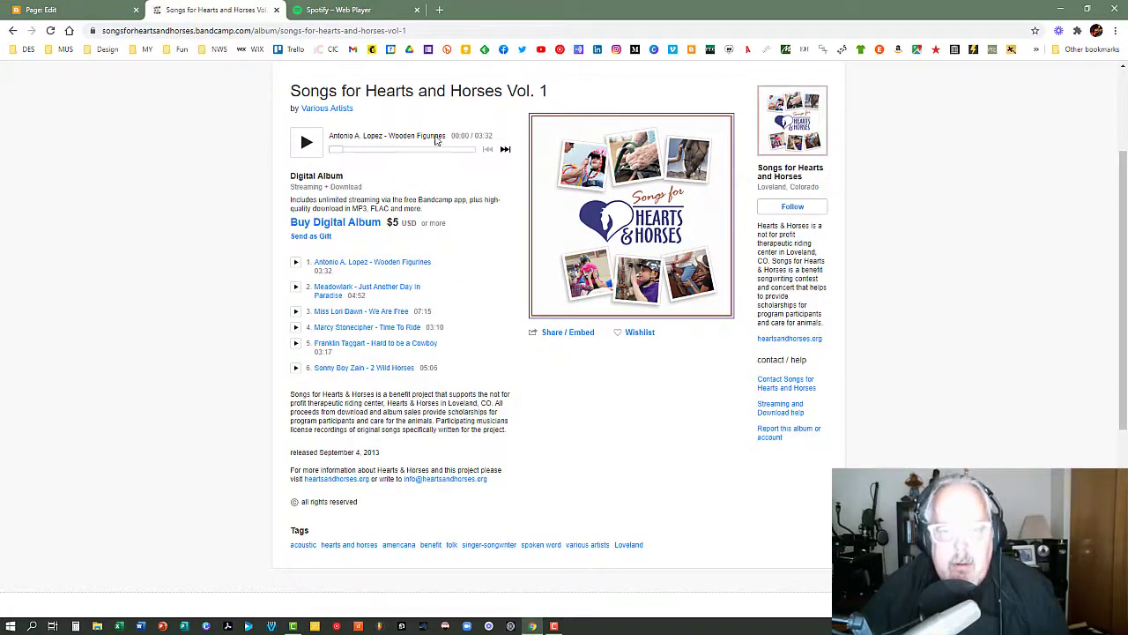
Update the Music page from the editor and go back to the list of seven pages.
click(62, 12)
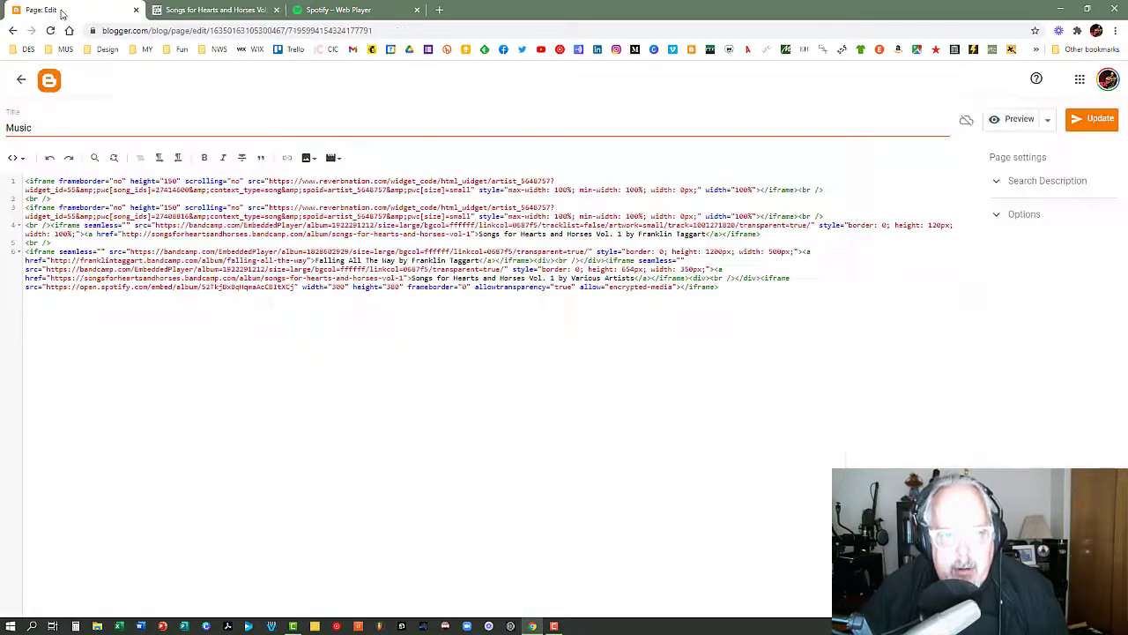
click(1084, 124)
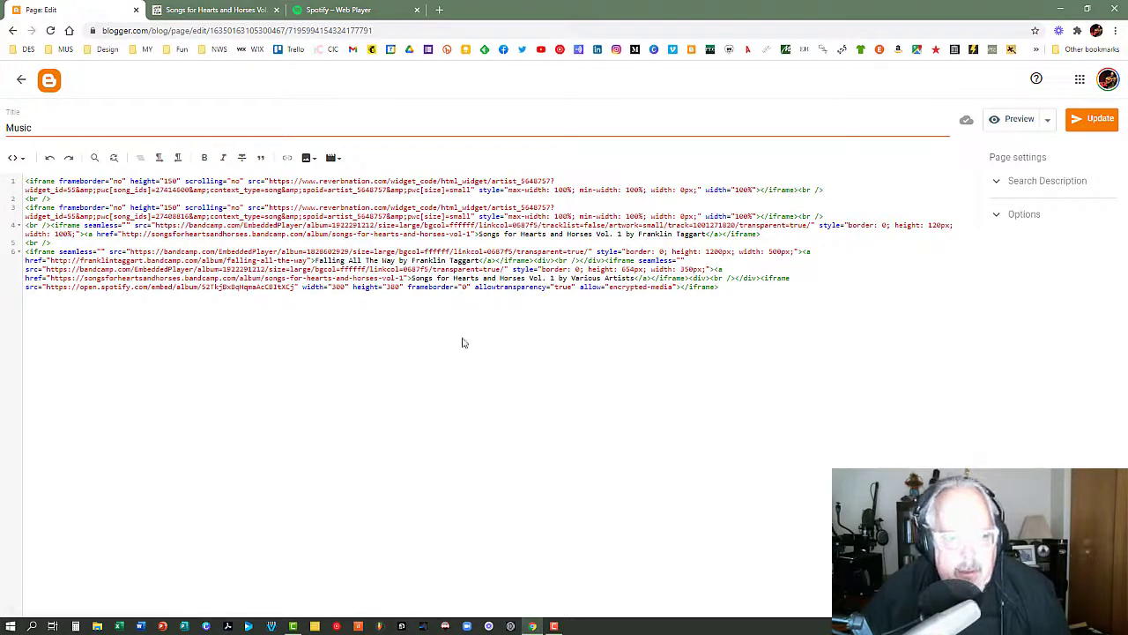
click(18, 82)
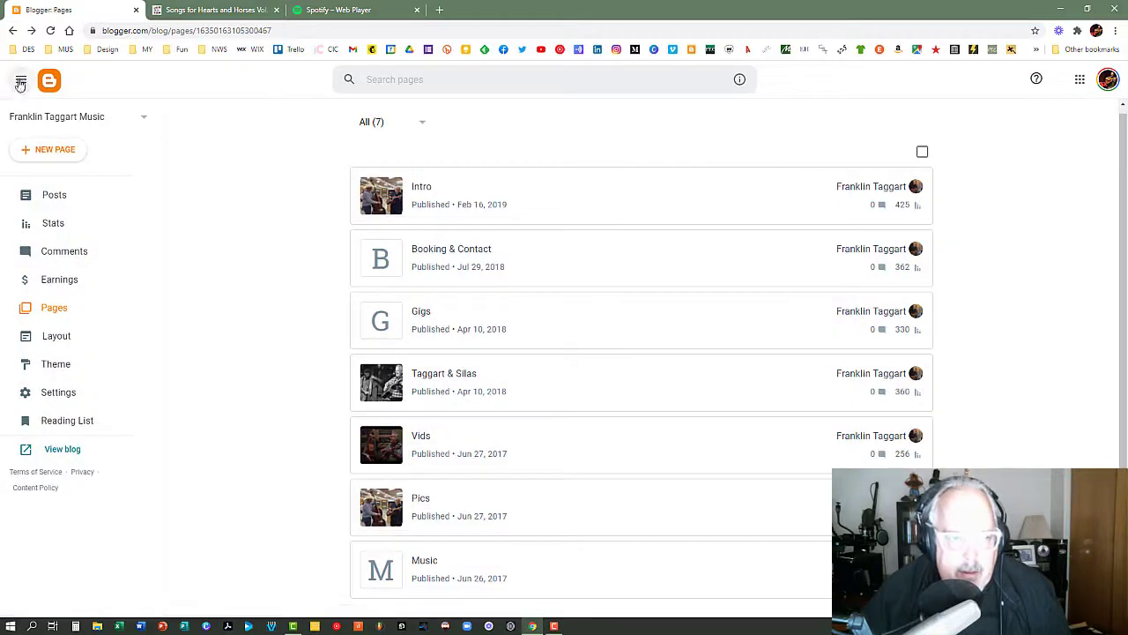
View the live blog's Music page and scroll through the Bandcamp and Baked Not Fried Spotify players.
click(53, 453)
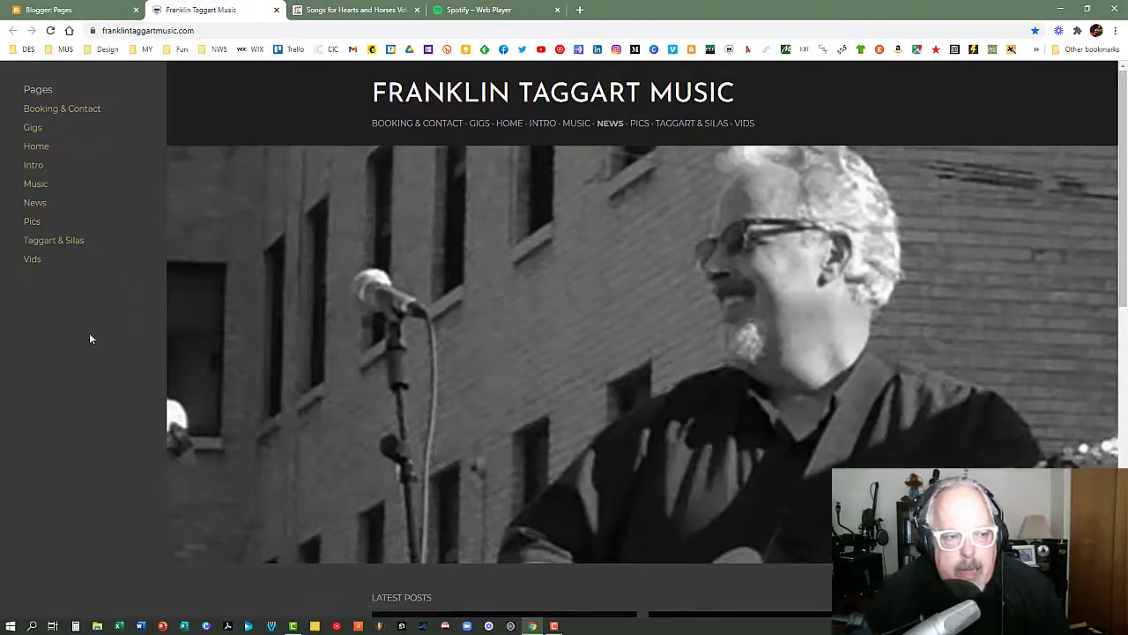
click(34, 183)
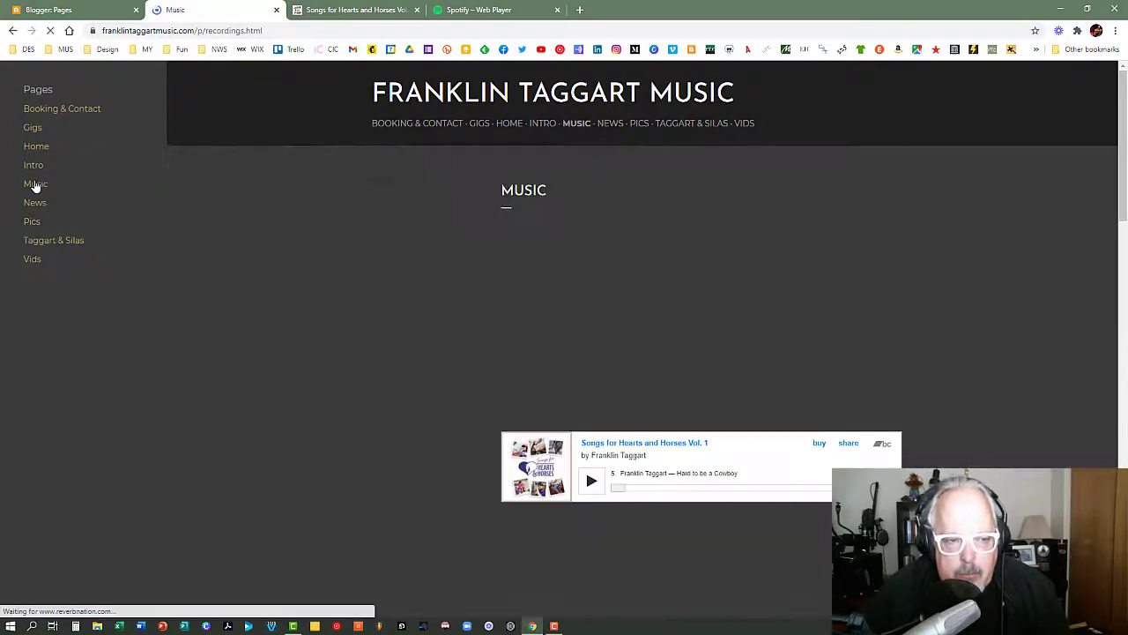
scroll(966, 414, down, 3)
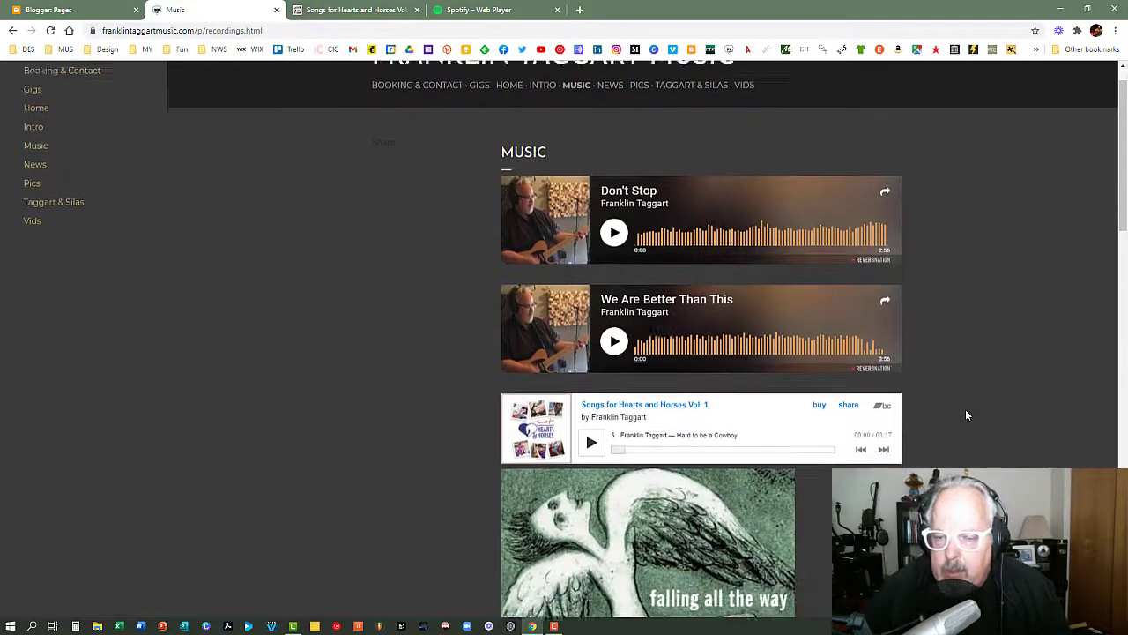
scroll(966, 414, down, 8)
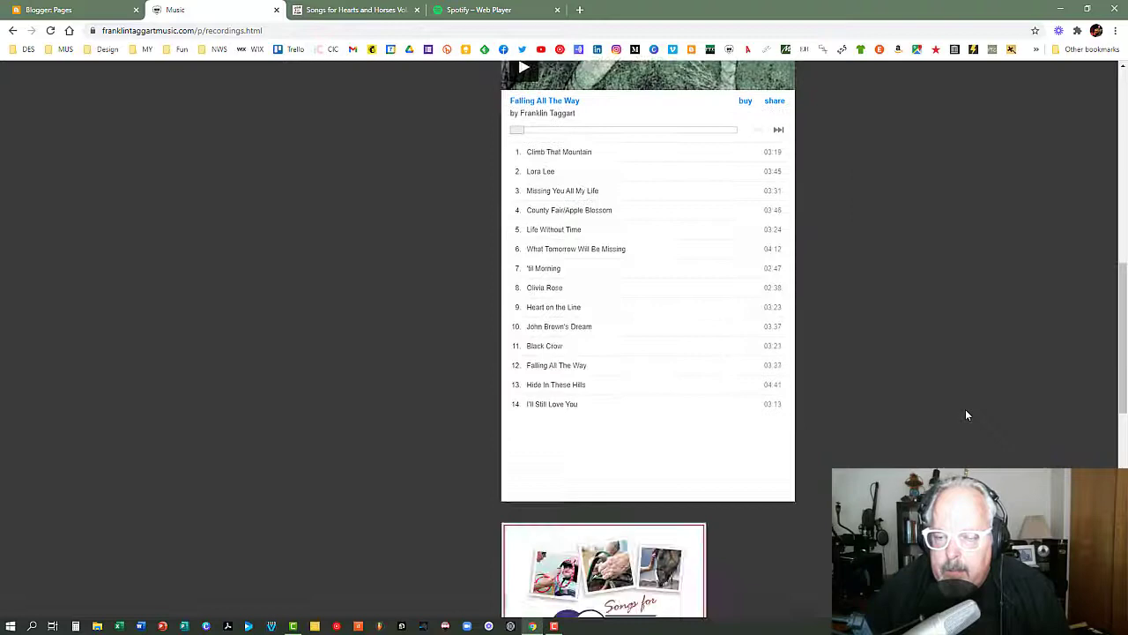
scroll(966, 414, down, 6)
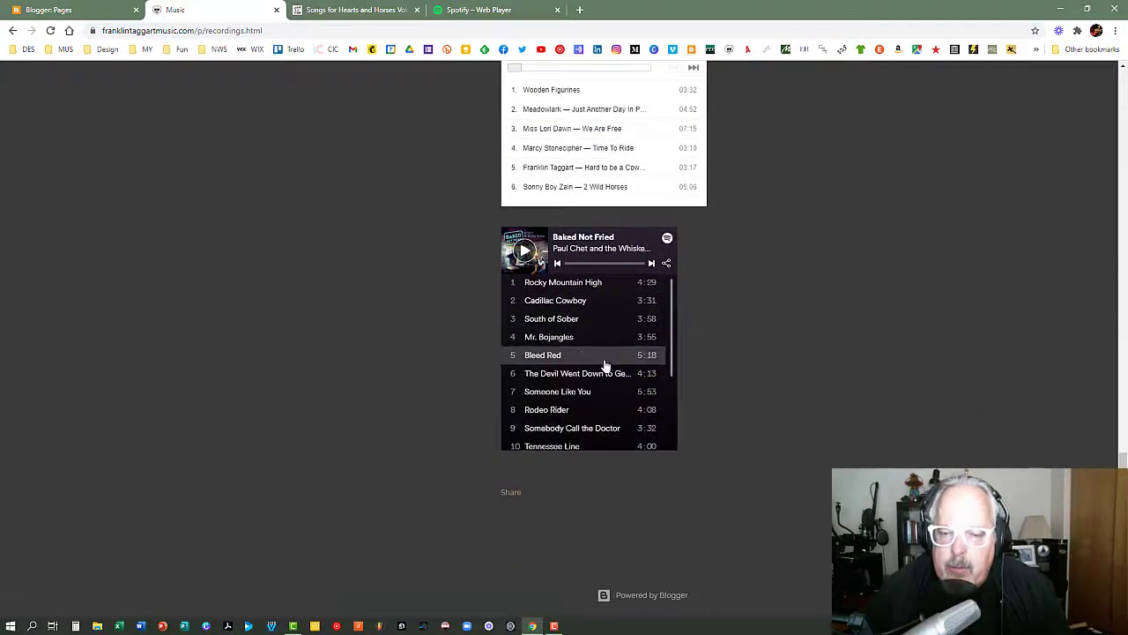
scroll(605, 363, down, 3)
scroll(921, 441, up, 15)
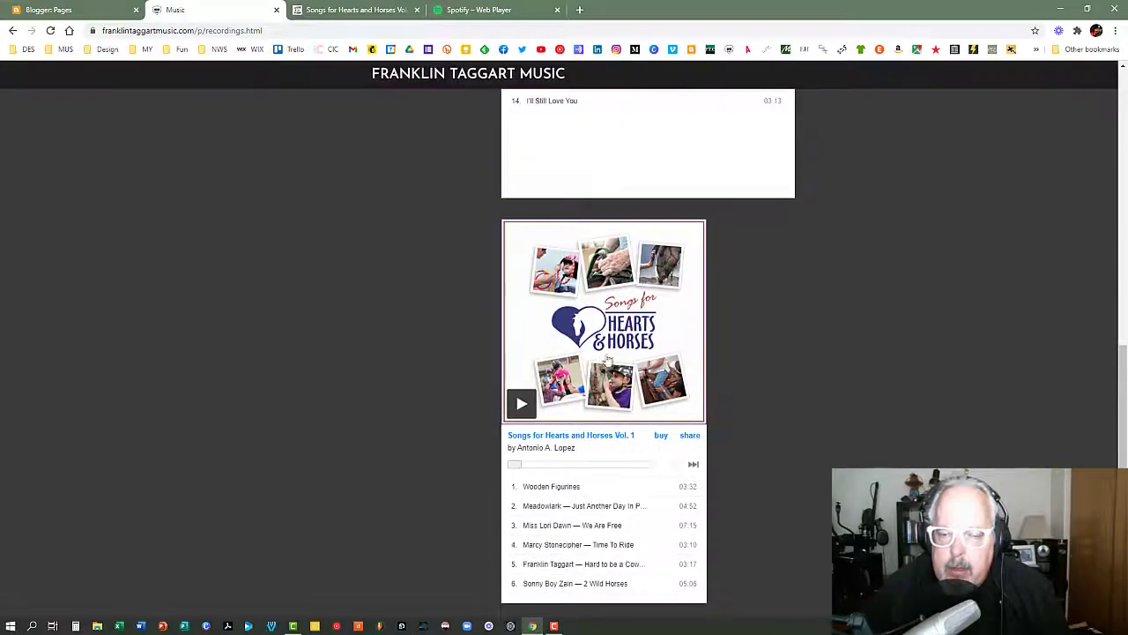
scroll(921, 443, up, 3)
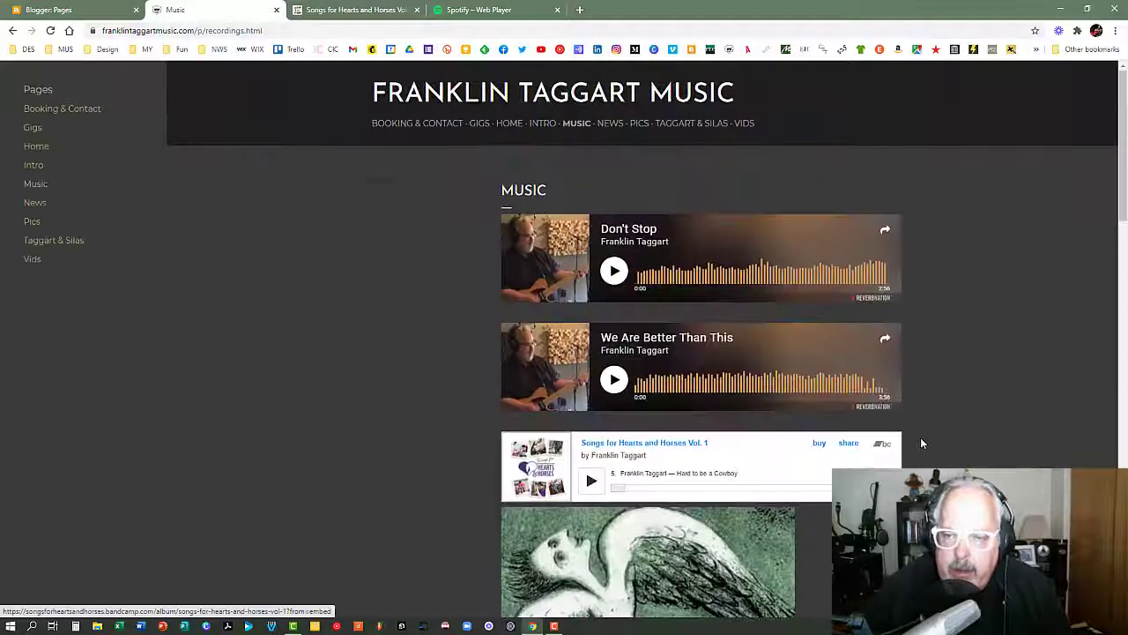